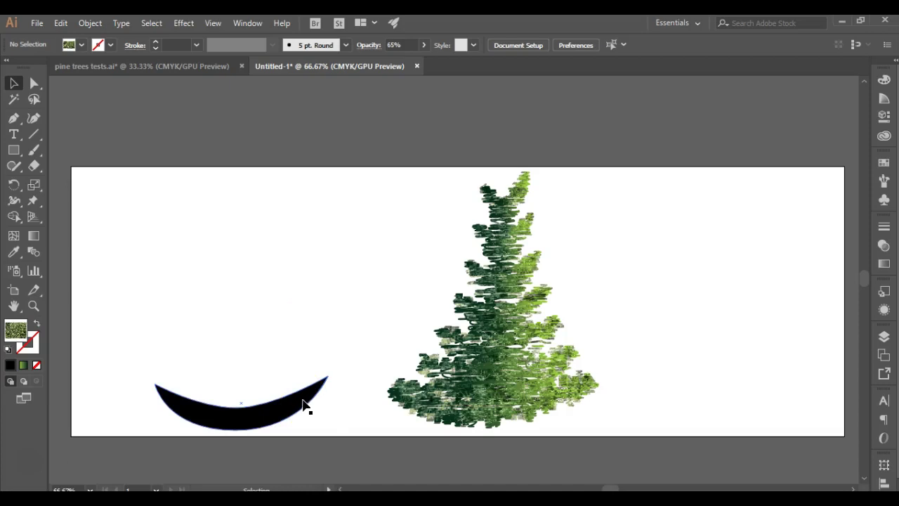
Select the black crescent arc and list its fills and effects in the Appearance panel
{"action": "left_click", "coordinate": [380, 258]}
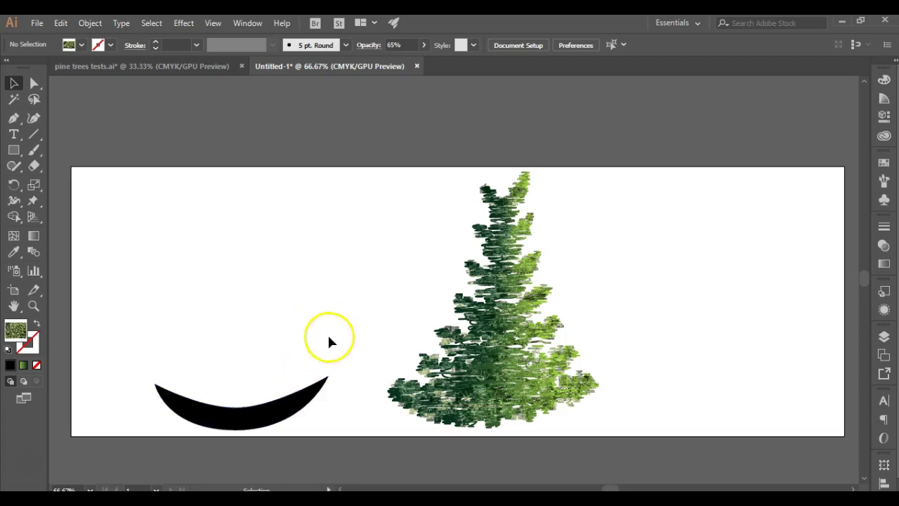
{"action": "left_click", "coordinate": [265, 407]}
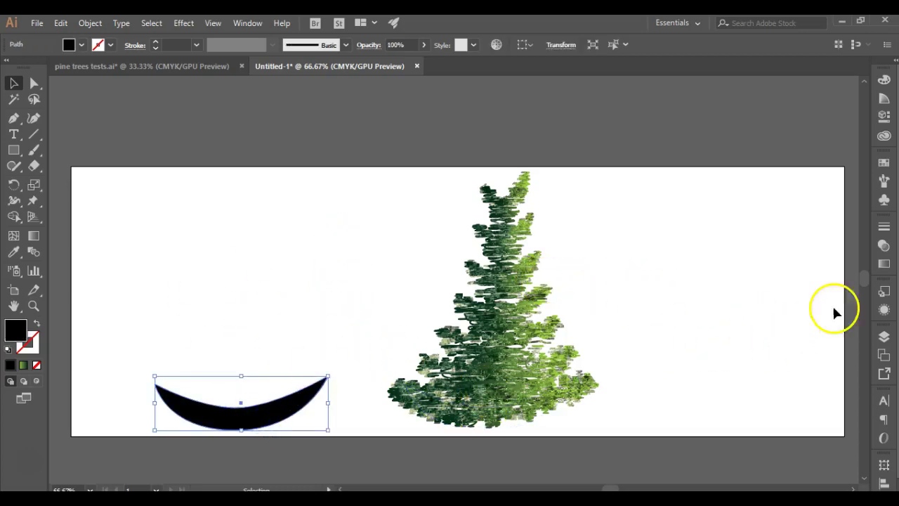
{"action": "left_click", "coordinate": [879, 315]}
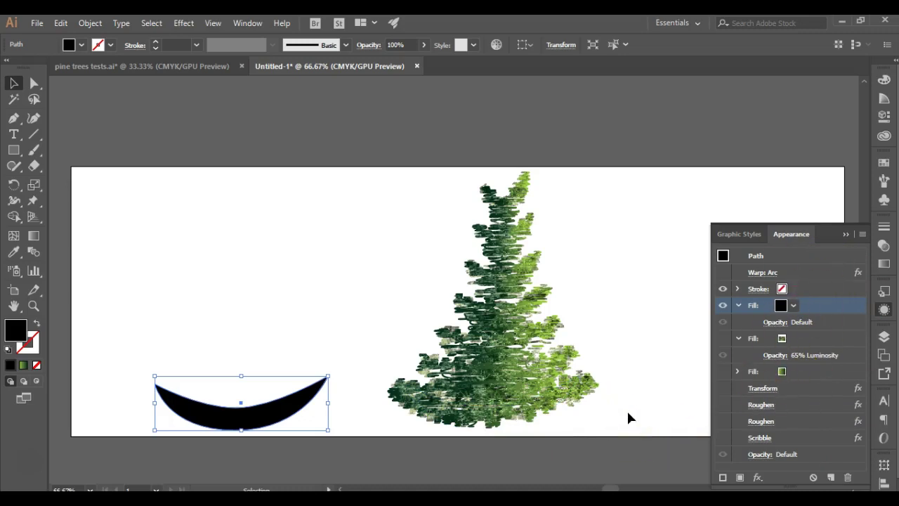
Delete the arc's black fill and make its foliage texture fill visible
{"action": "left_click", "coordinate": [726, 303]}
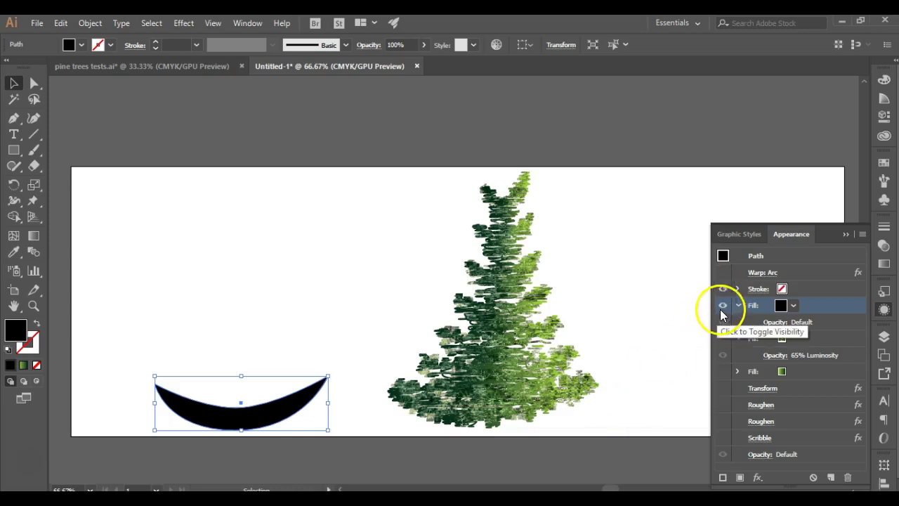
{"action": "left_click", "coordinate": [822, 305]}
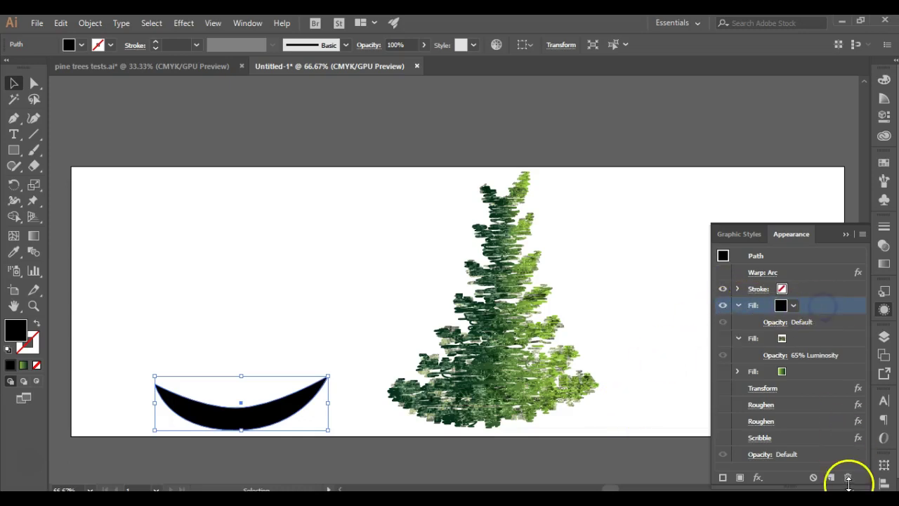
{"action": "left_click", "coordinate": [848, 479]}
{"action": "left_click_drag", "start_coordinate": [775, 345], "coordinate": [735, 321]}
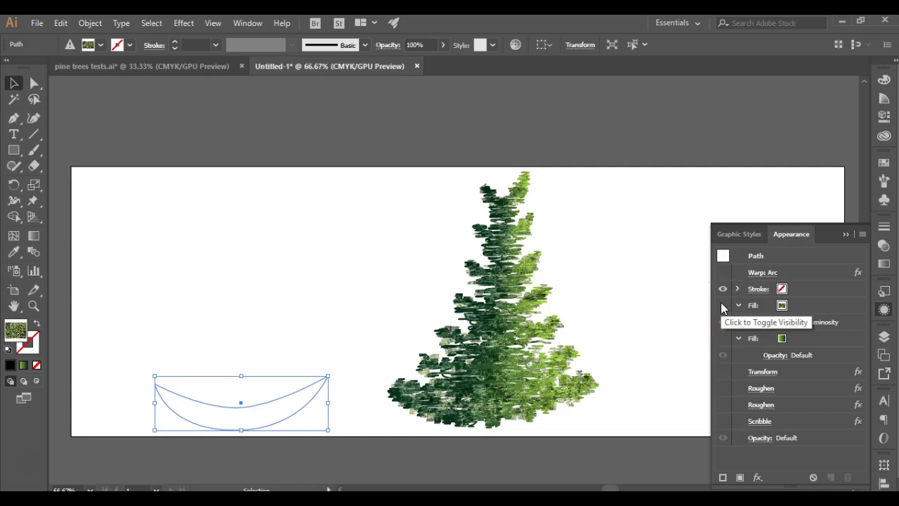
{"action": "left_click", "coordinate": [722, 306]}
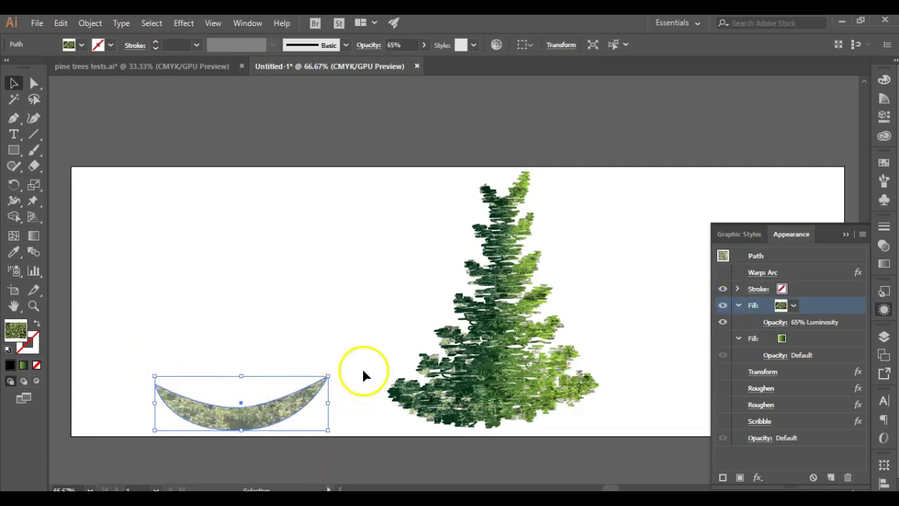
{"action": "left_click", "coordinate": [32, 83]}
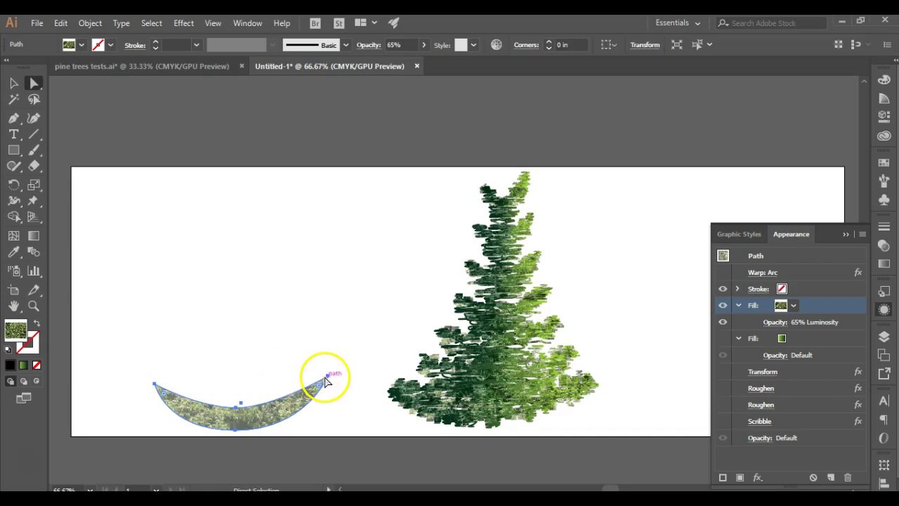
{"action": "left_click", "coordinate": [238, 415]}
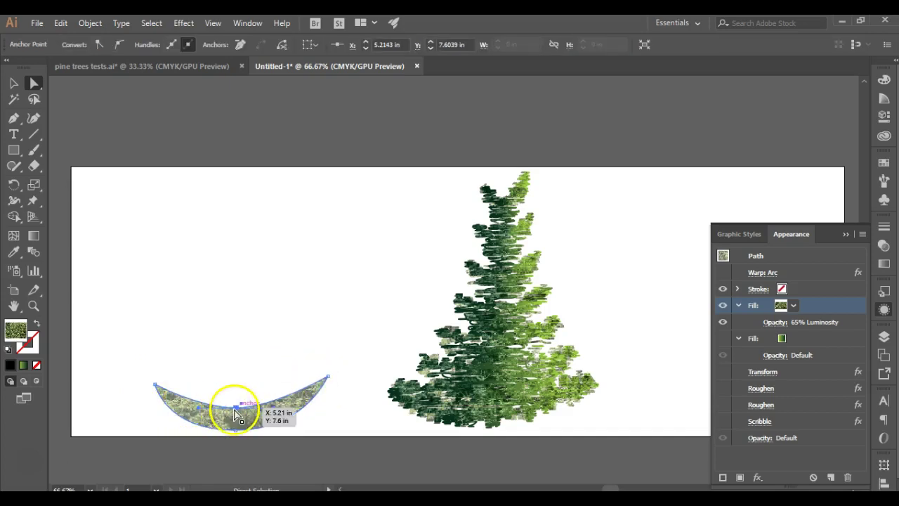
{"action": "scroll", "coordinate": [222, 420], "scroll_direction": "up", "scroll_amount": 3}
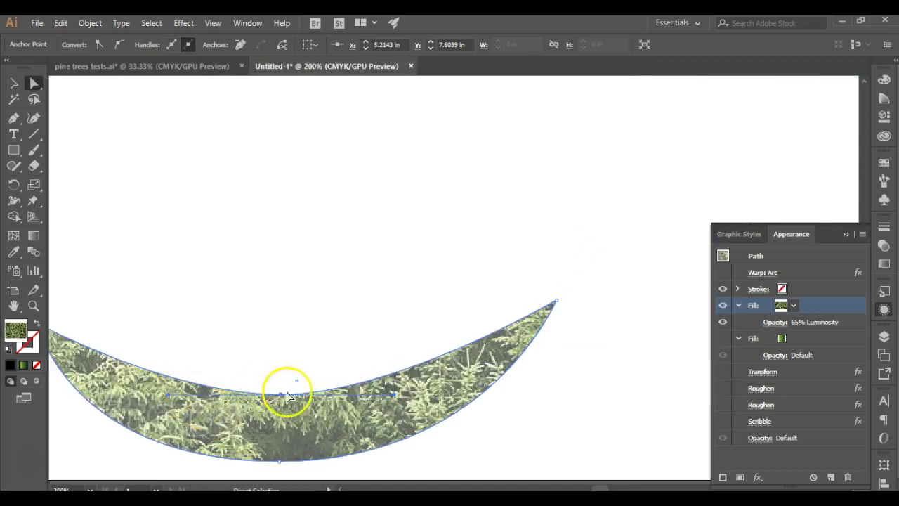
{"action": "scroll", "coordinate": [337, 419], "scroll_direction": "down", "scroll_amount": 2}
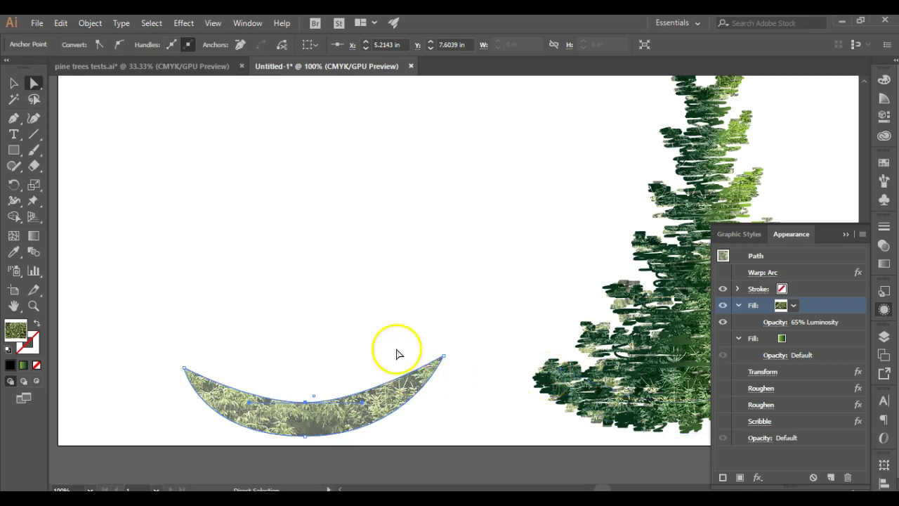
{"action": "scroll", "coordinate": [354, 322], "scroll_direction": "down", "scroll_amount": 1}
{"action": "scroll", "coordinate": [371, 351], "scroll_direction": "up", "scroll_amount": 1}
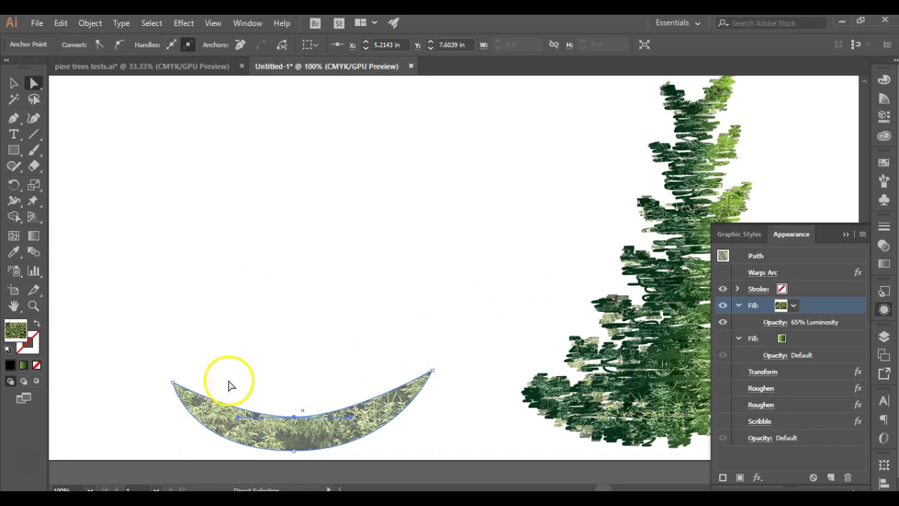
{"action": "scroll", "coordinate": [271, 431], "scroll_direction": "up", "scroll_amount": 2}
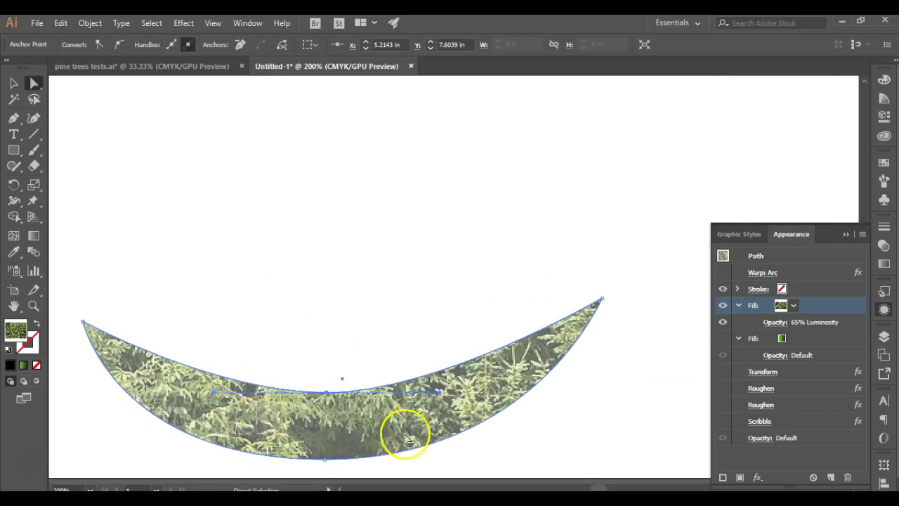
{"action": "scroll", "coordinate": [198, 411], "scroll_direction": "down", "scroll_amount": 2}
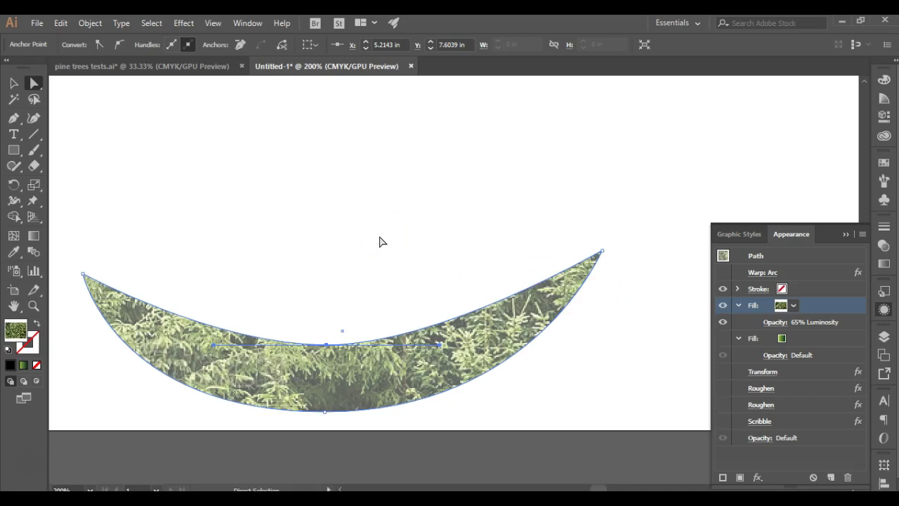
{"action": "scroll", "coordinate": [472, 272], "scroll_direction": "down", "scroll_amount": 2}
{"action": "scroll", "coordinate": [473, 273], "scroll_direction": "down", "scroll_amount": 2}
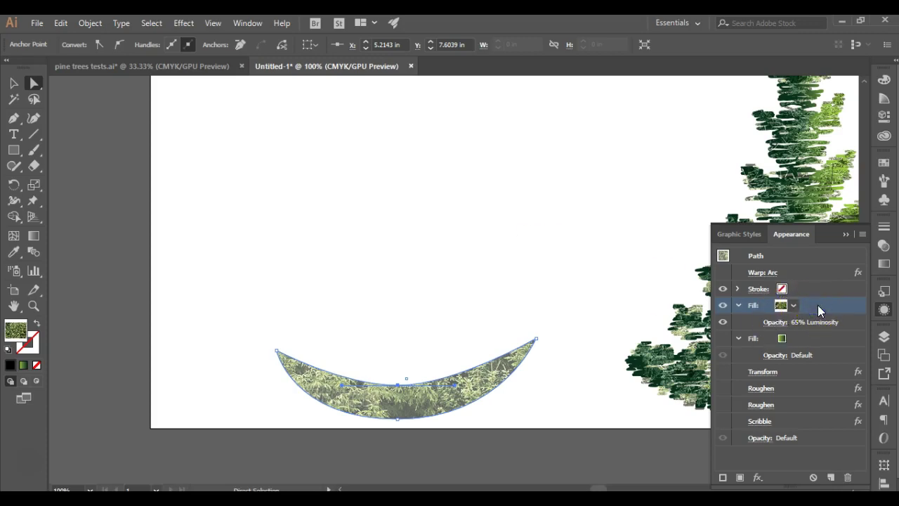
Make the lower green gradient fill visible beneath the foliage texture and select it
{"action": "left_click", "coordinate": [724, 338]}
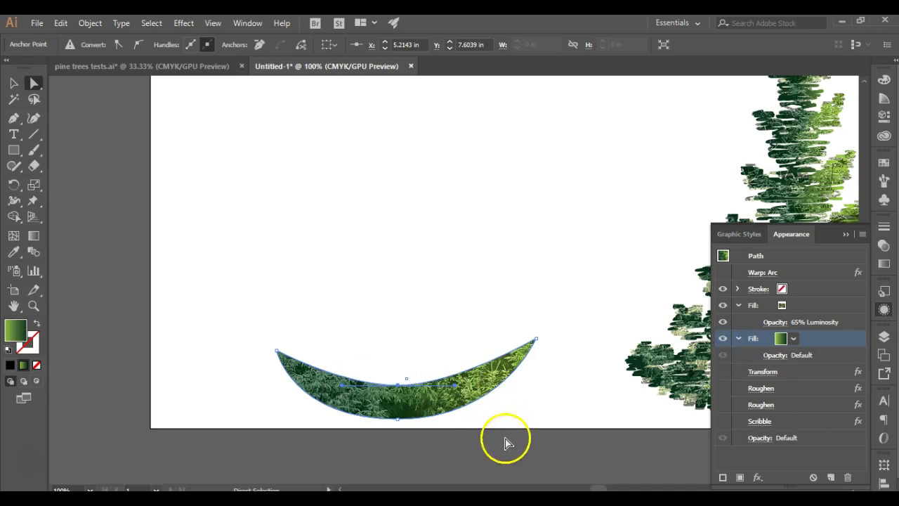
{"action": "left_click", "coordinate": [839, 305]}
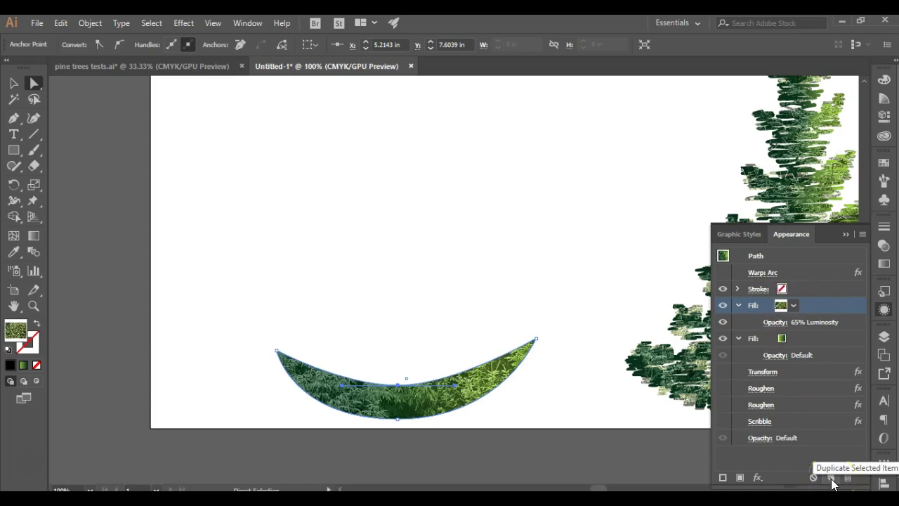
{"action": "left_click", "coordinate": [833, 453]}
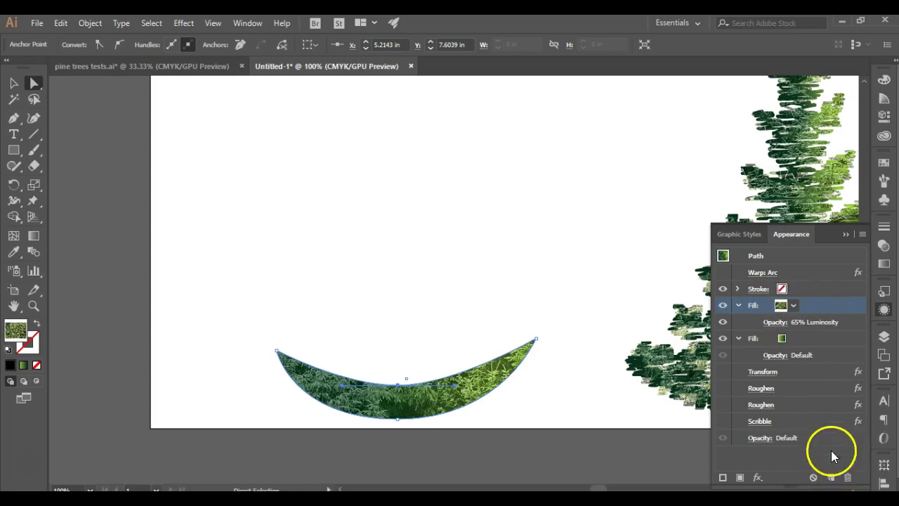
{"action": "left_click", "coordinate": [798, 344]}
{"action": "left_click", "coordinate": [774, 343]}
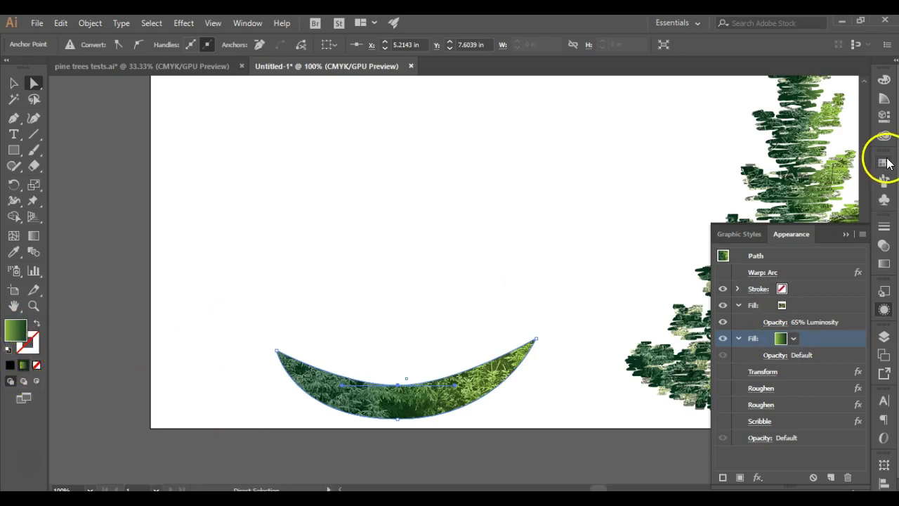
Set the gradient stops to light yellow-green and dark forest green, running linearly at -167.8°
{"action": "left_click", "coordinate": [885, 263]}
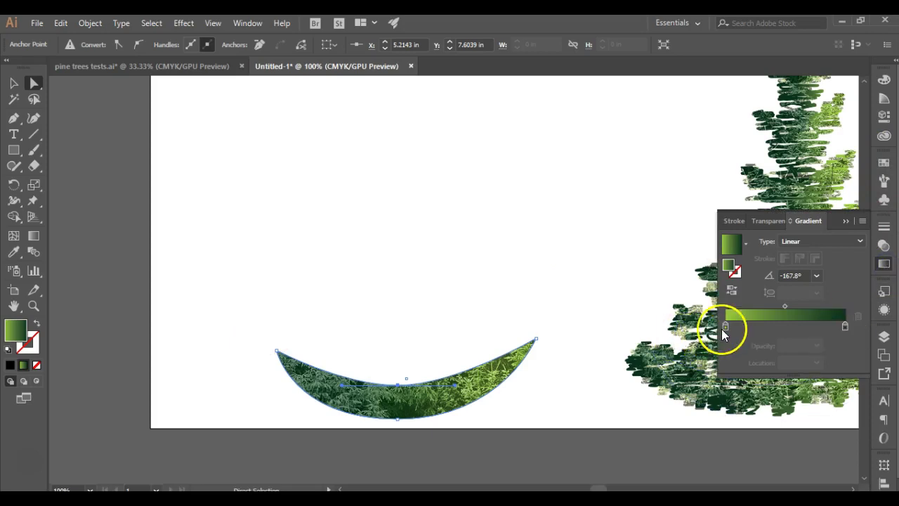
{"action": "double_click", "coordinate": [726, 327]}
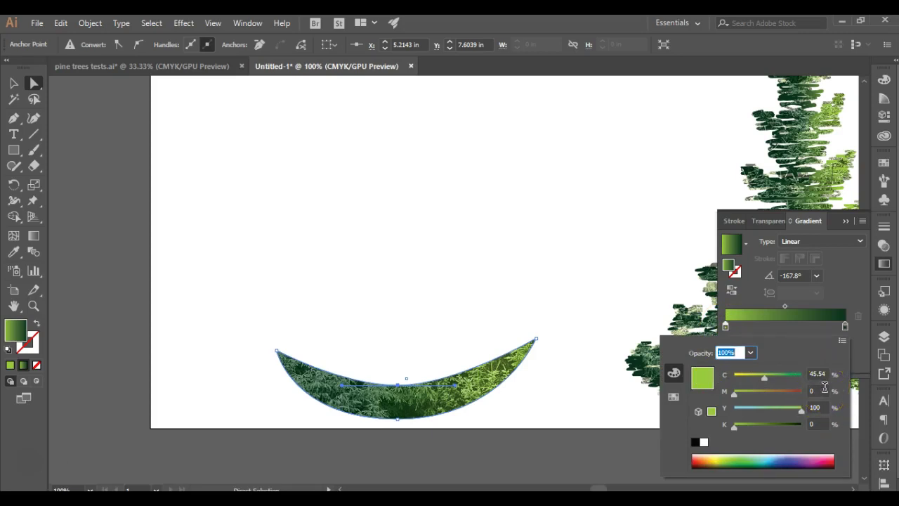
{"action": "left_click", "coordinate": [825, 296]}
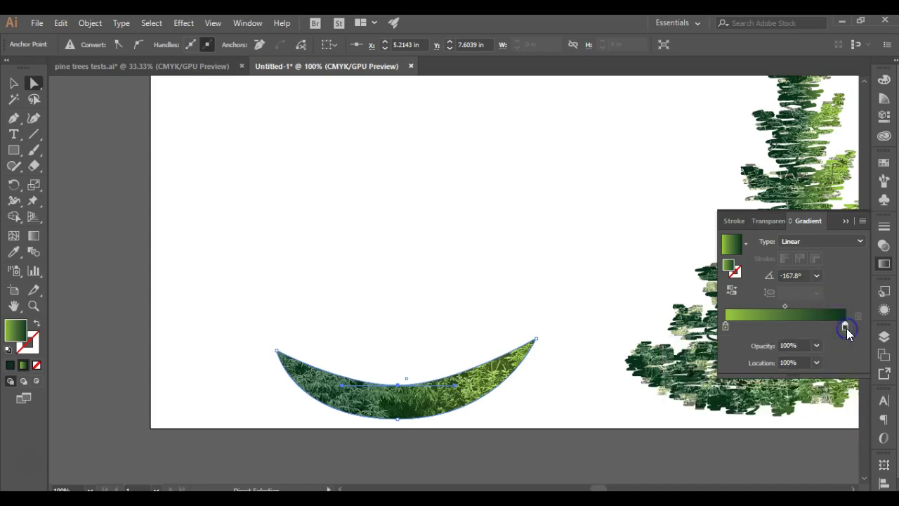
{"action": "double_click", "coordinate": [845, 328]}
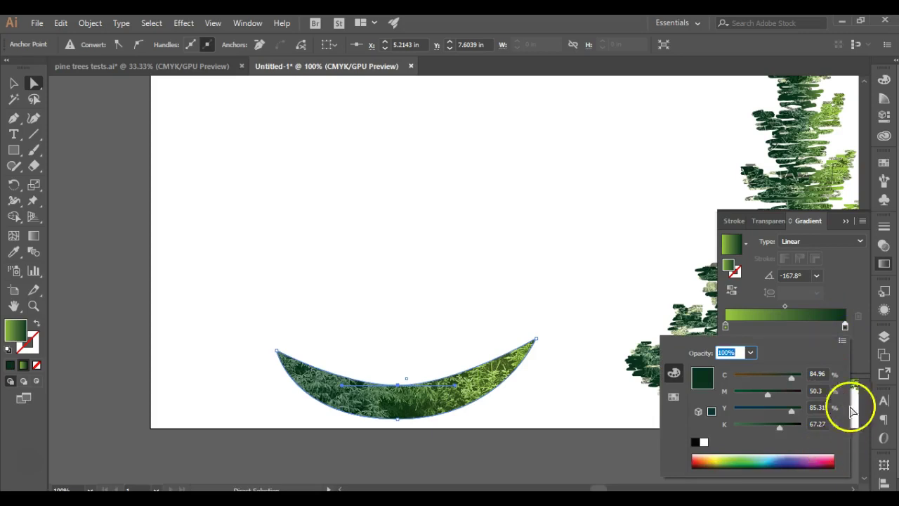
{"action": "left_click", "coordinate": [850, 286]}
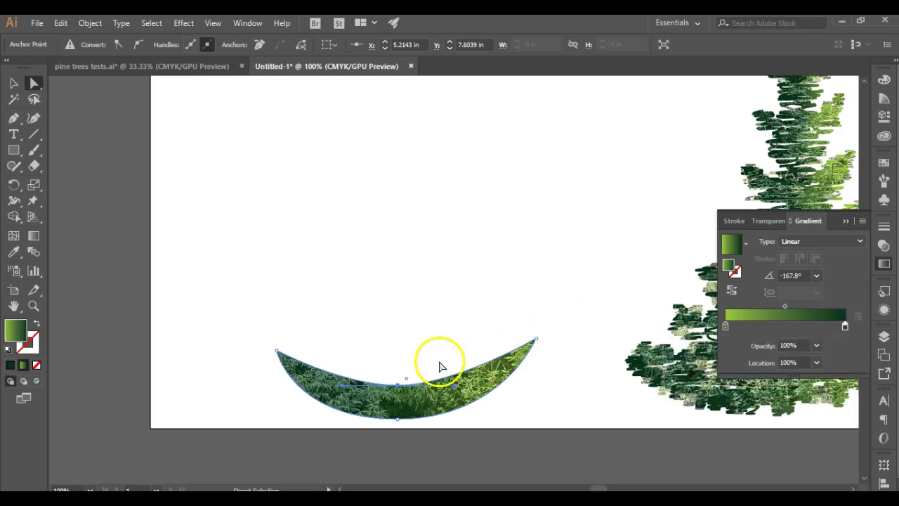
{"action": "left_click", "coordinate": [34, 238]}
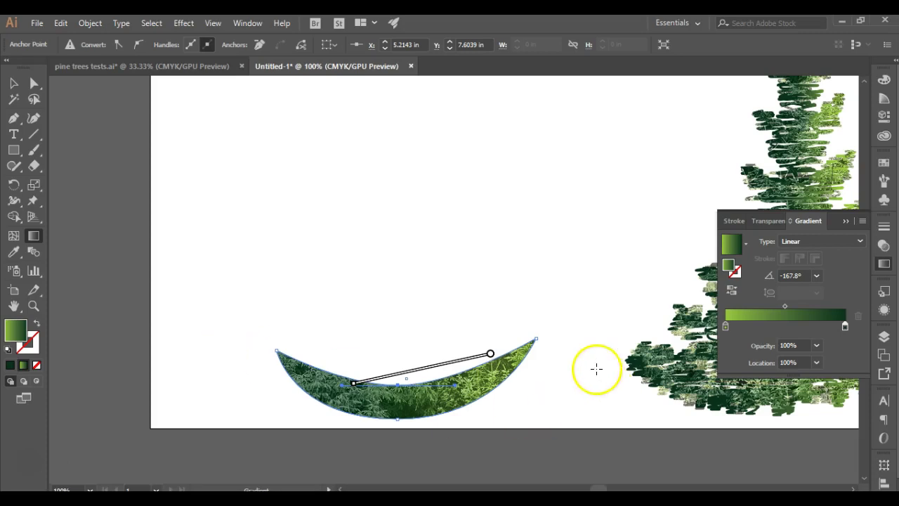
{"action": "left_click", "coordinate": [847, 220]}
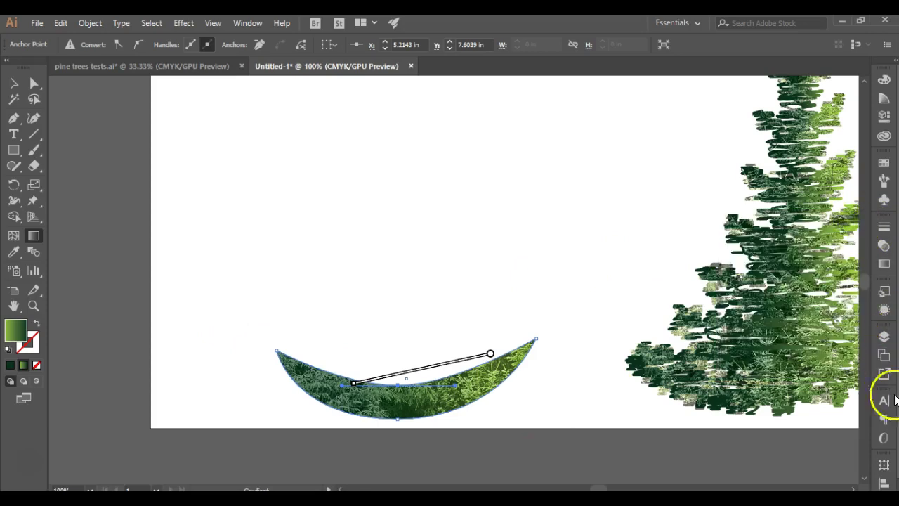
{"action": "left_click", "coordinate": [884, 310]}
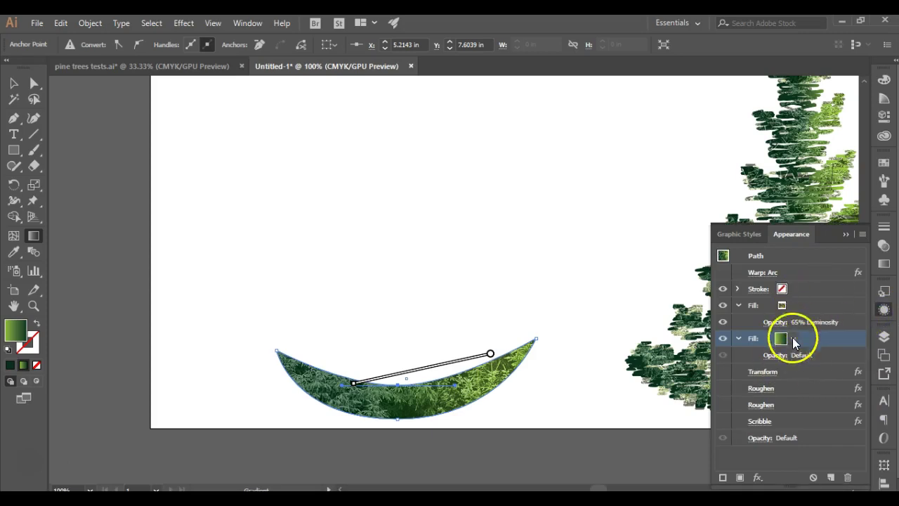
Set the foliage texture fill's opacity to 65%
{"action": "left_click", "coordinate": [813, 302]}
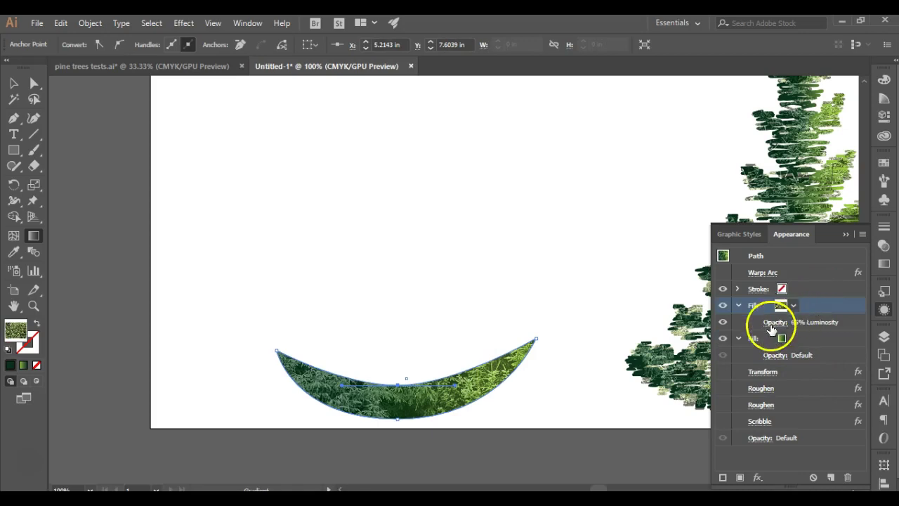
{"action": "left_click", "coordinate": [774, 323]}
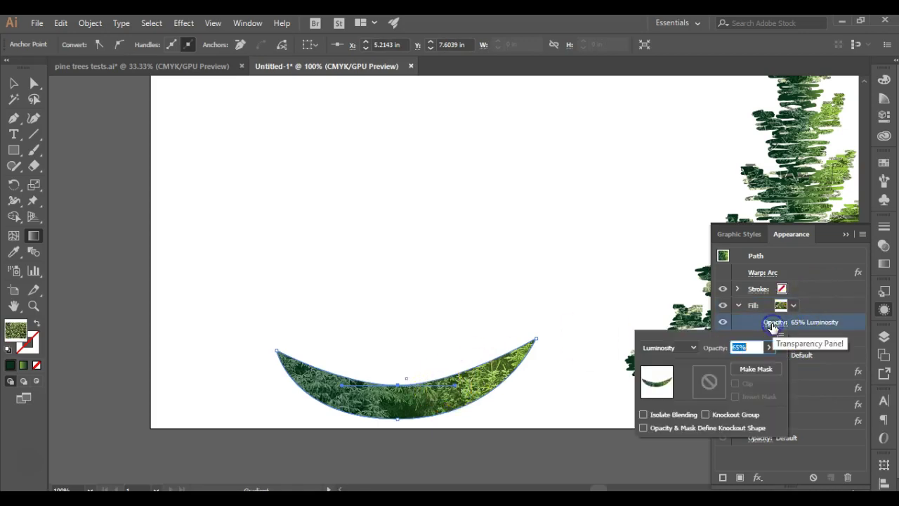
{"action": "left_click", "coordinate": [693, 348]}
{"action": "left_click", "coordinate": [667, 100]}
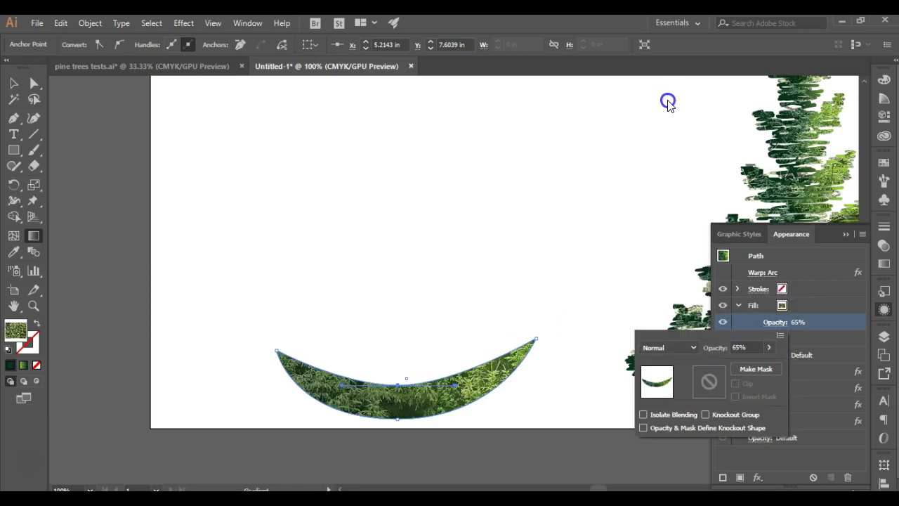
{"action": "left_click", "coordinate": [768, 347]}
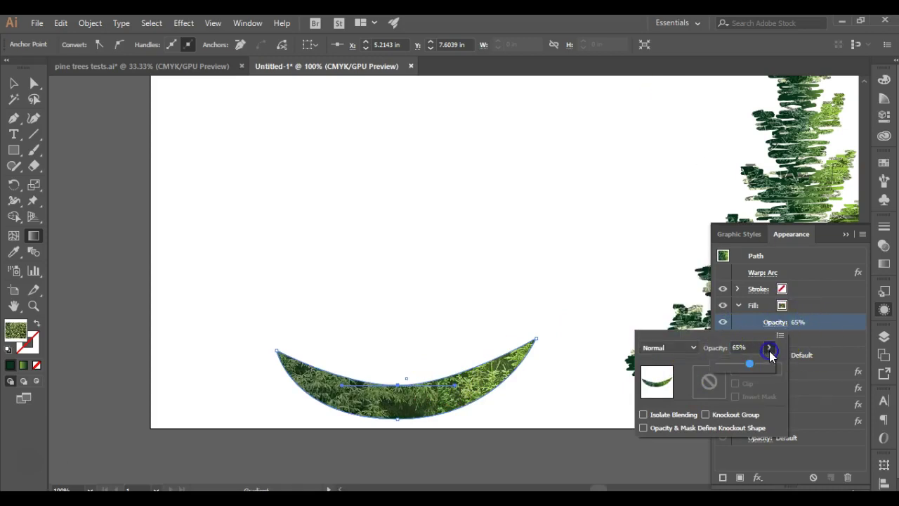
{"action": "left_click_drag", "start_coordinate": [753, 363], "coordinate": [766, 363]}
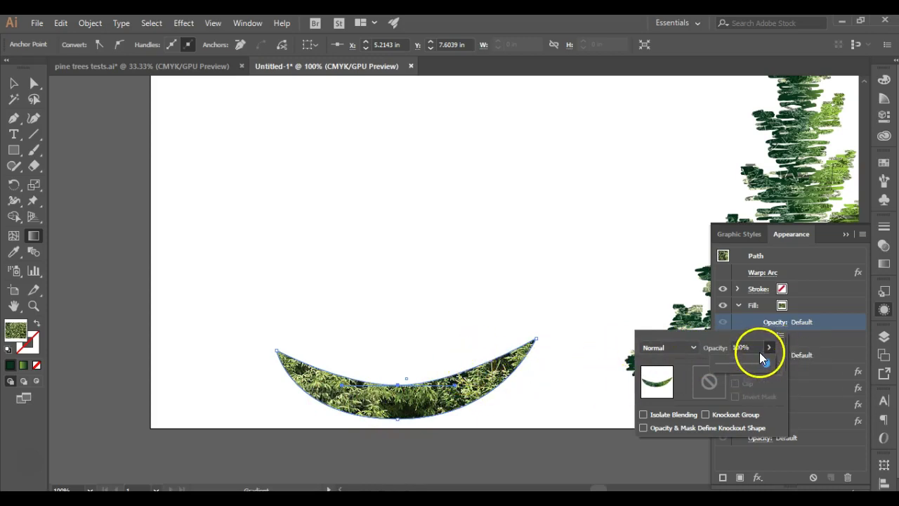
{"action": "left_click", "coordinate": [711, 344]}
{"action": "type", "text": "65"}
{"action": "key", "text": "Return"}
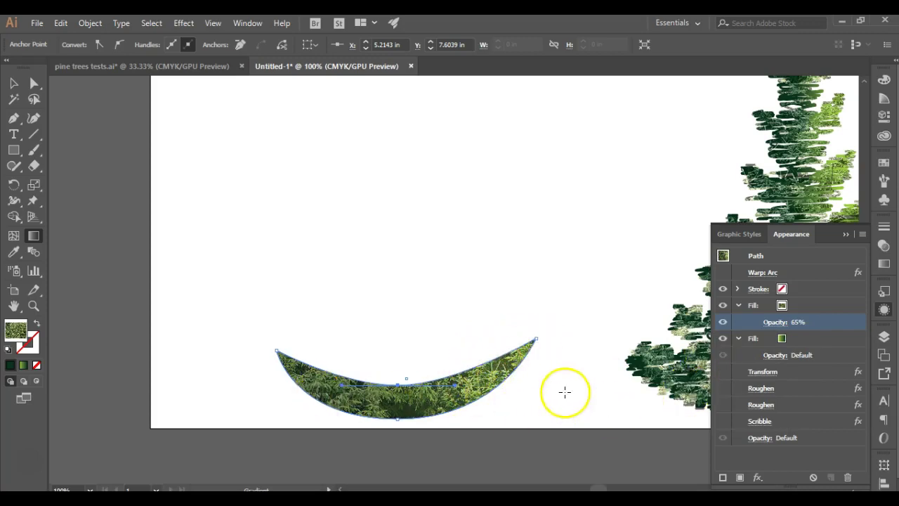
Change the foliage texture fill's blend mode to Luminosity
{"action": "left_click", "coordinate": [767, 323]}
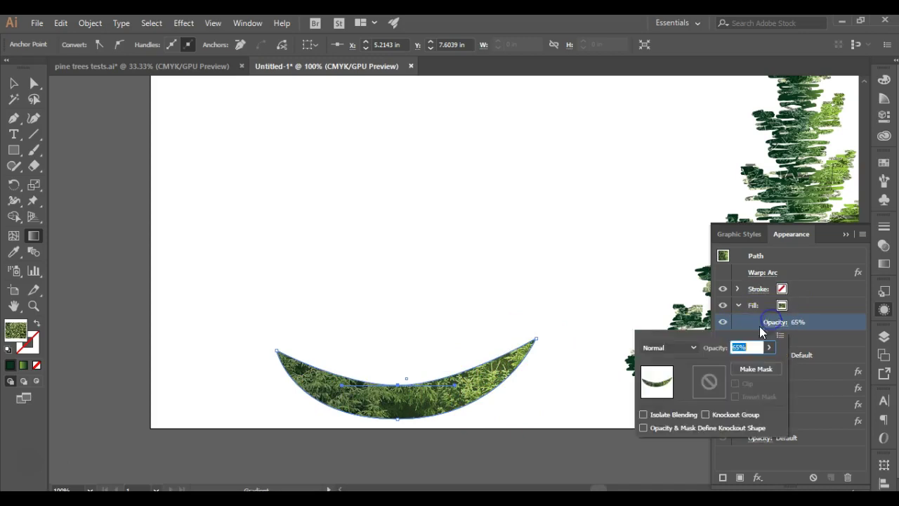
{"action": "left_click", "coordinate": [689, 349]}
{"action": "left_click", "coordinate": [688, 334]}
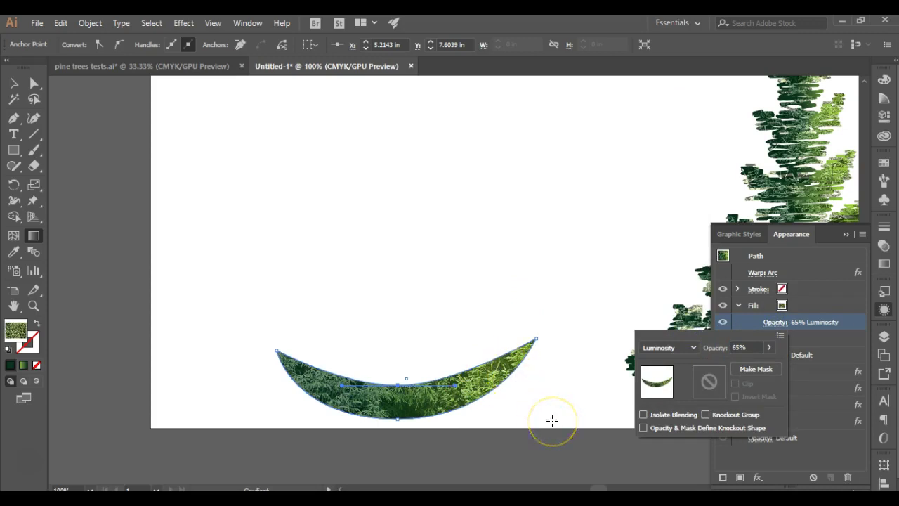
{"action": "left_click", "coordinate": [830, 320]}
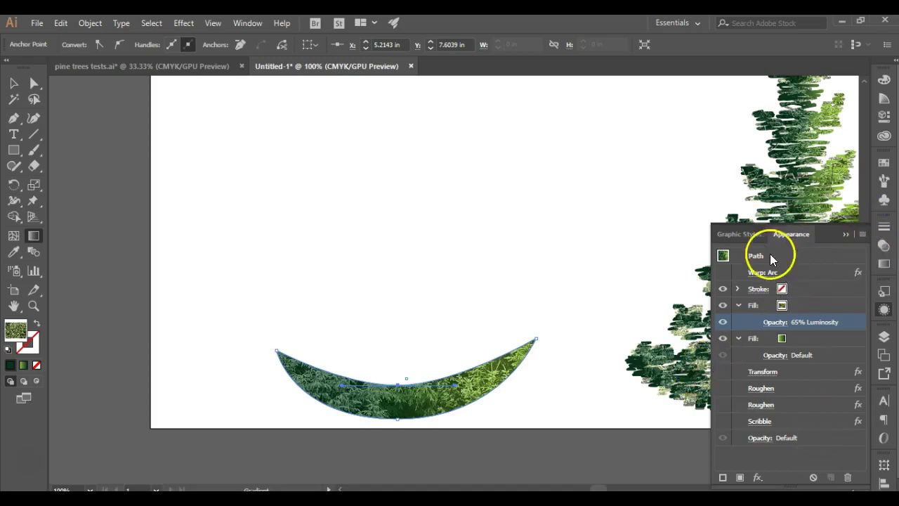
Collapse the image fill and gradient fill entries in the Appearance panel
{"action": "left_click", "coordinate": [738, 305]}
{"action": "left_click", "coordinate": [738, 306]}
{"action": "left_click", "coordinate": [775, 322]}
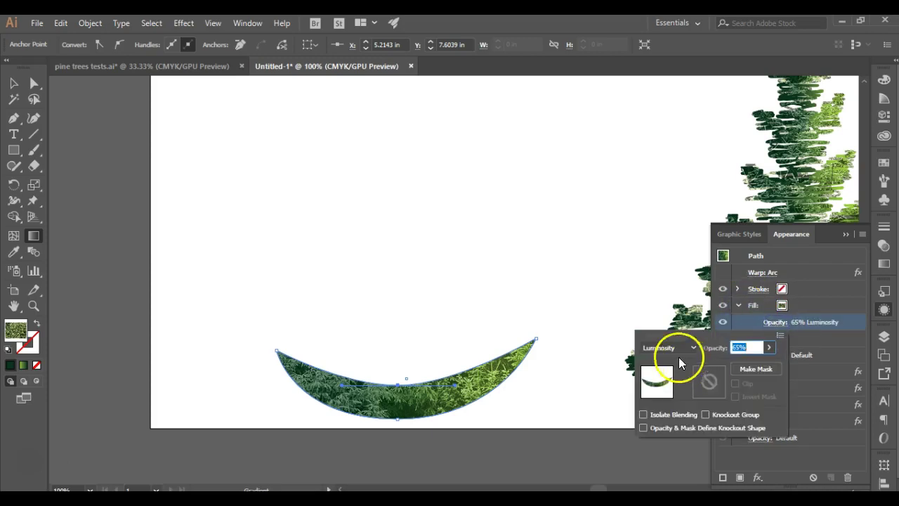
{"action": "left_click", "coordinate": [844, 323]}
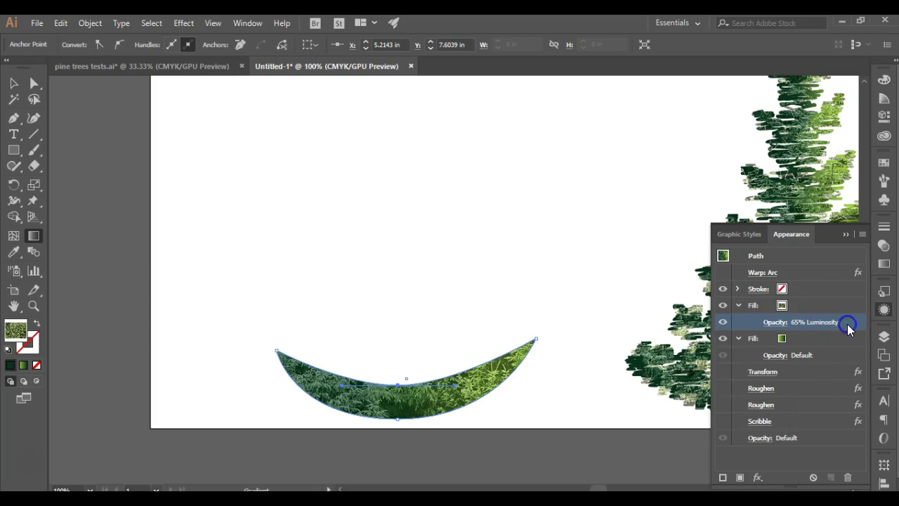
{"action": "left_click", "coordinate": [738, 306]}
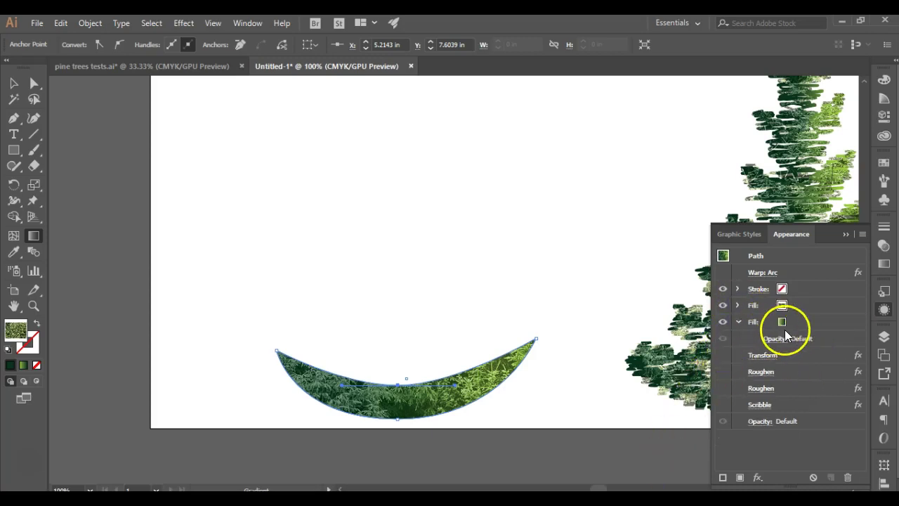
{"action": "left_click", "coordinate": [737, 322]}
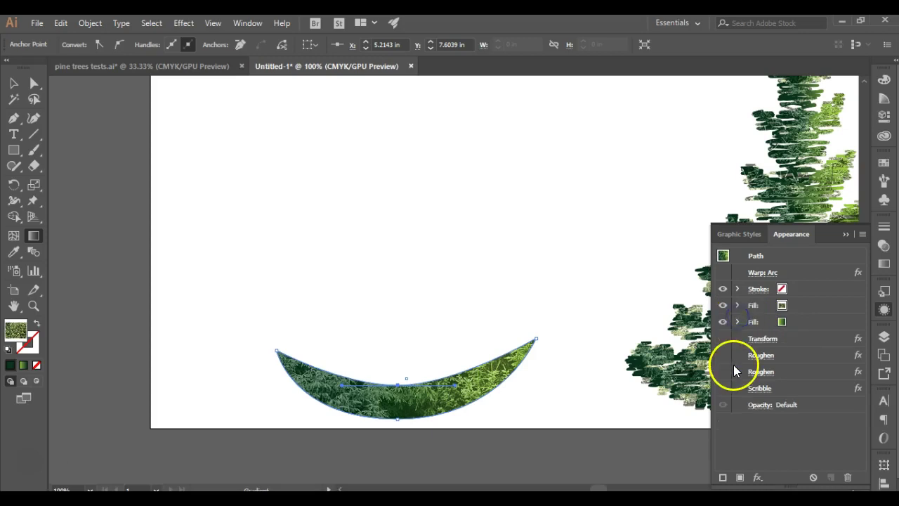
{"action": "left_click", "coordinate": [804, 322]}
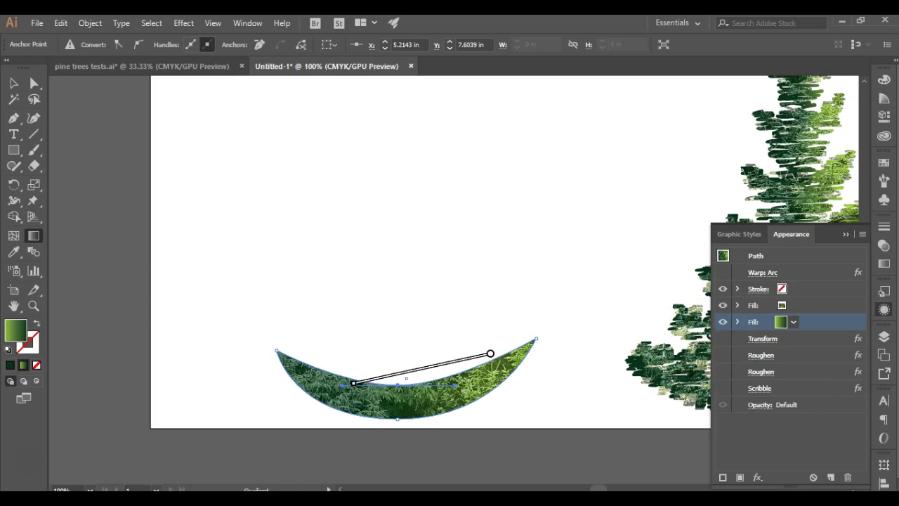
Enable the first Roughen effect and reselect the arc with the Selection tool
{"action": "left_click", "coordinate": [724, 357]}
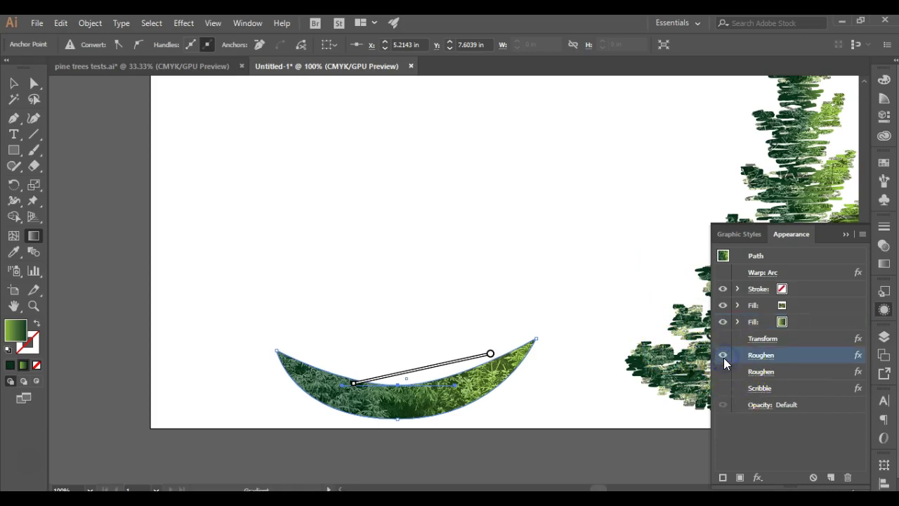
{"action": "left_click", "coordinate": [14, 83]}
{"action": "left_click", "coordinate": [395, 427]}
{"action": "left_click", "coordinate": [396, 408]}
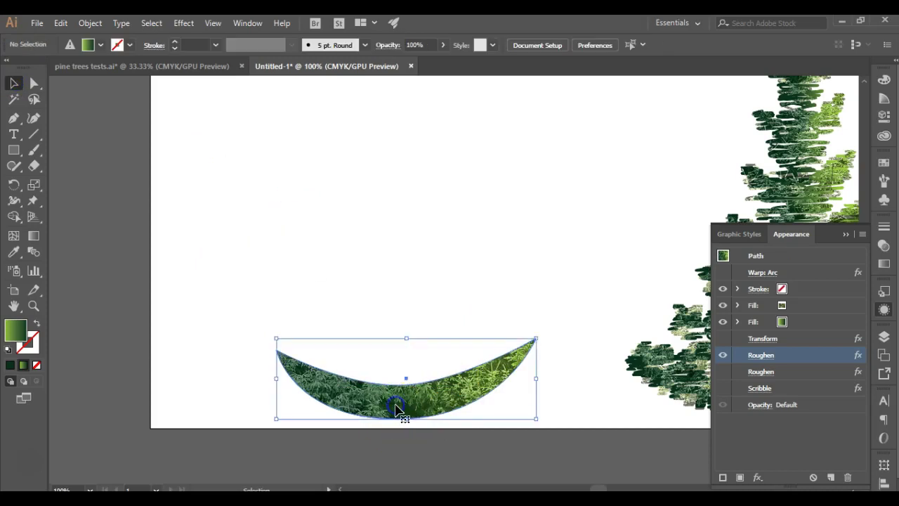
Toggle the first and second Roughen effects on and off to compare them
{"action": "left_click", "coordinate": [723, 372]}
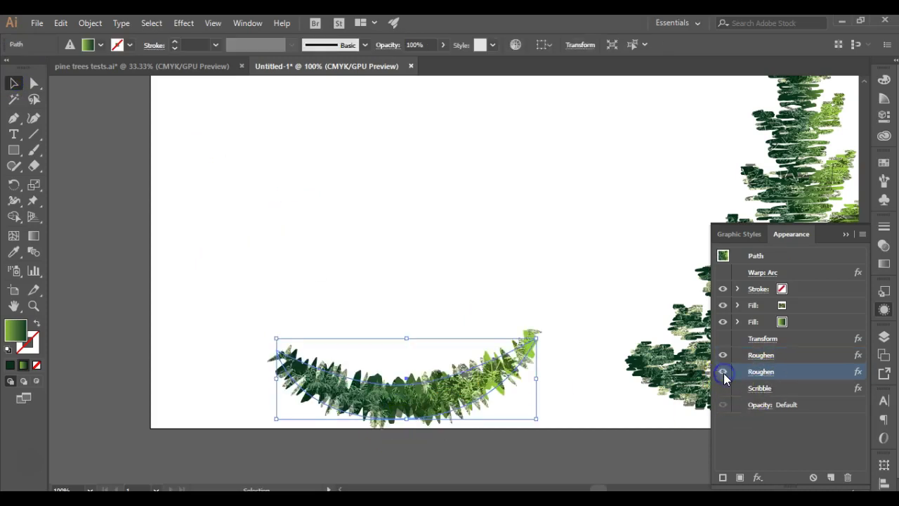
{"action": "left_click", "coordinate": [723, 355]}
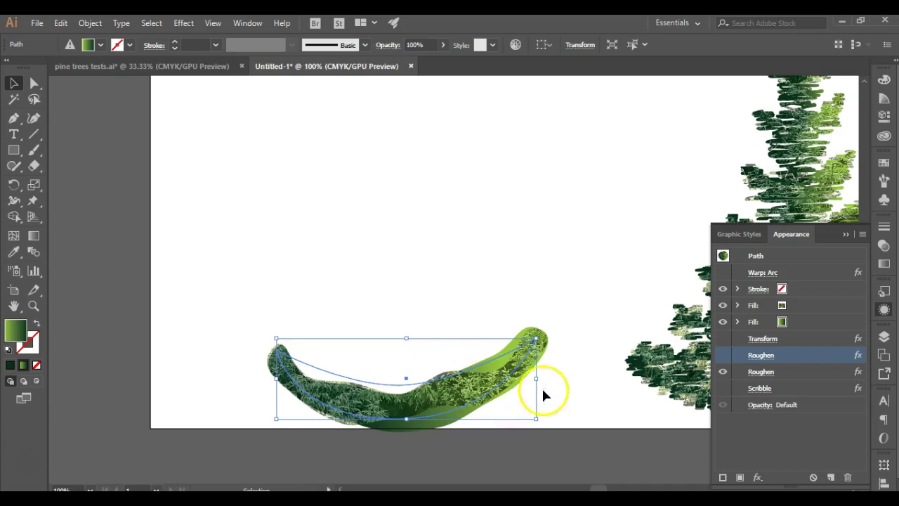
{"action": "left_click", "coordinate": [724, 356]}
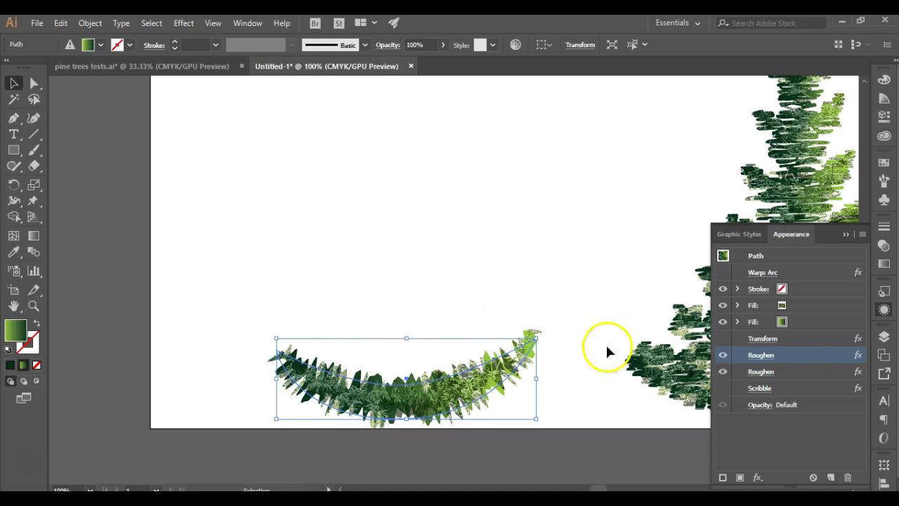
{"action": "left_click", "coordinate": [723, 371]}
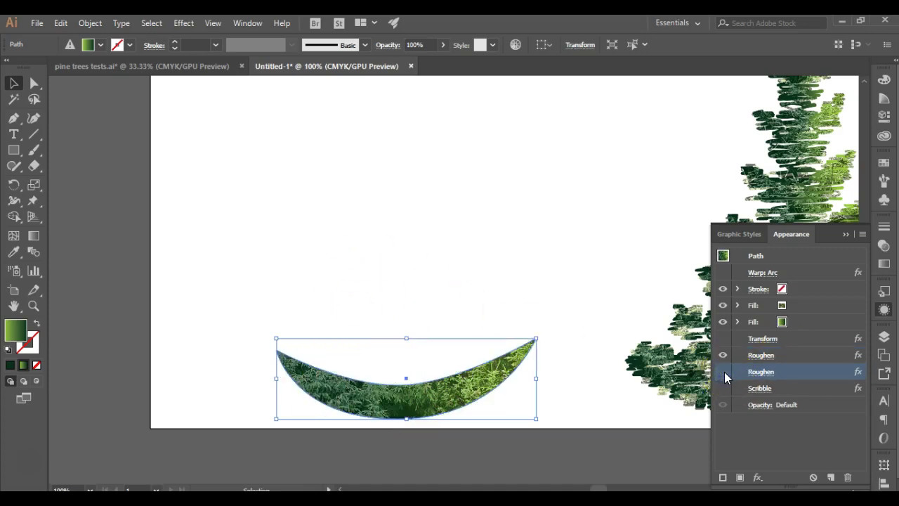
{"action": "left_click", "coordinate": [723, 372]}
{"action": "left_click", "coordinate": [725, 358]}
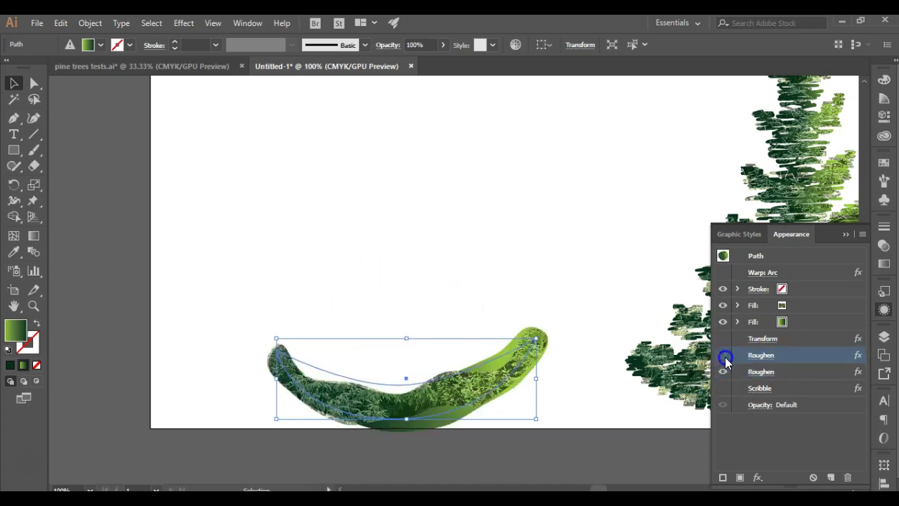
{"action": "left_click", "coordinate": [723, 355]}
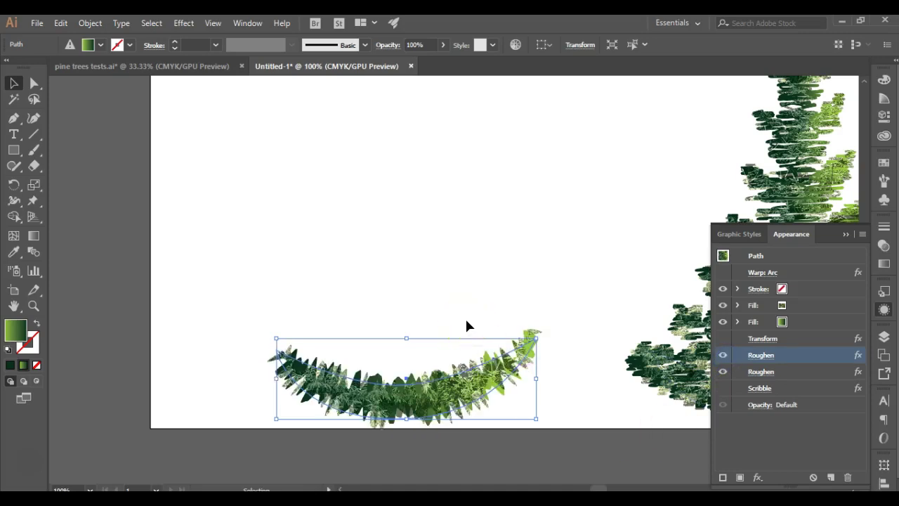
Hide the first Roughen and open the second Roughen's settings (Size 5%, Detail 1/in, Smooth)
{"action": "left_click_drag", "start_coordinate": [726, 359], "coordinate": [761, 371]}
{"action": "left_click", "coordinate": [723, 355]}
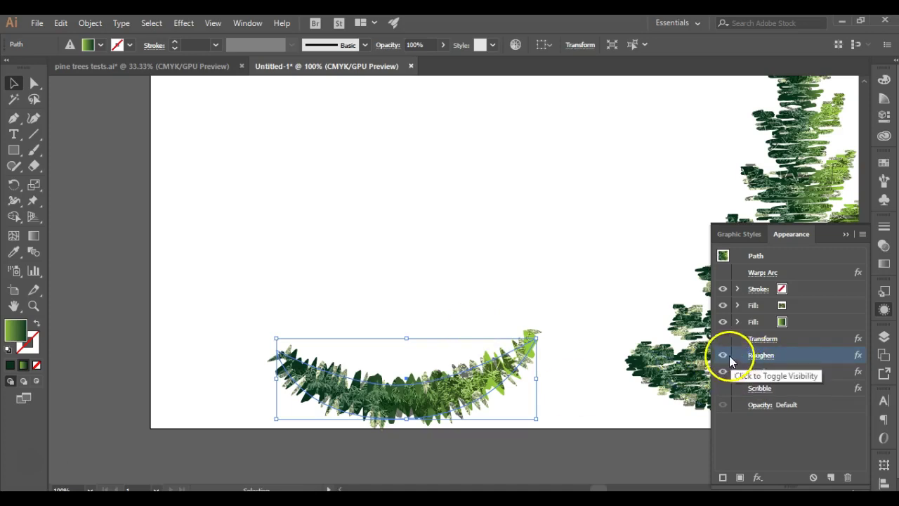
{"action": "left_click", "coordinate": [766, 371]}
{"action": "left_click", "coordinate": [548, 330]}
{"action": "left_click_drag", "start_coordinate": [83, 24], "coordinate": [254, 113]}
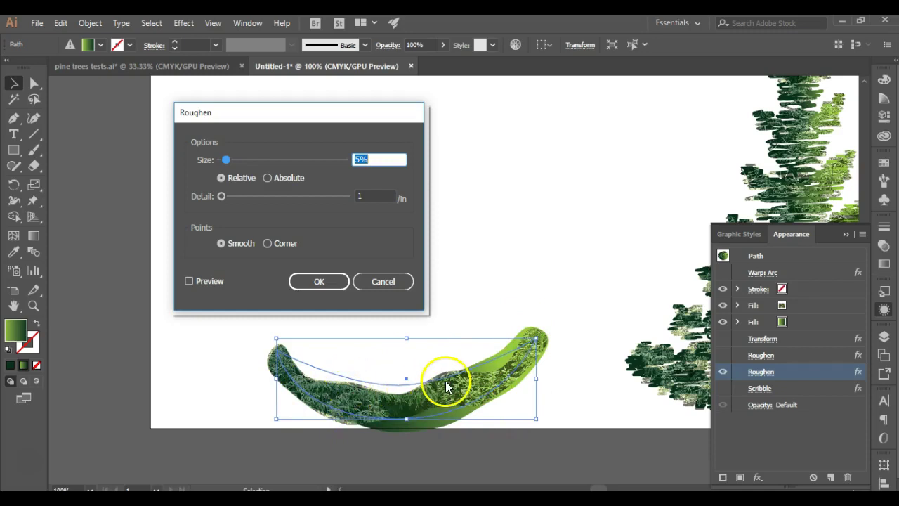
Cancel the second Roughen dialog, then inspect and cancel the first Roughen's settings (Size 0%, Detail 13/in)
{"action": "left_click", "coordinate": [385, 281]}
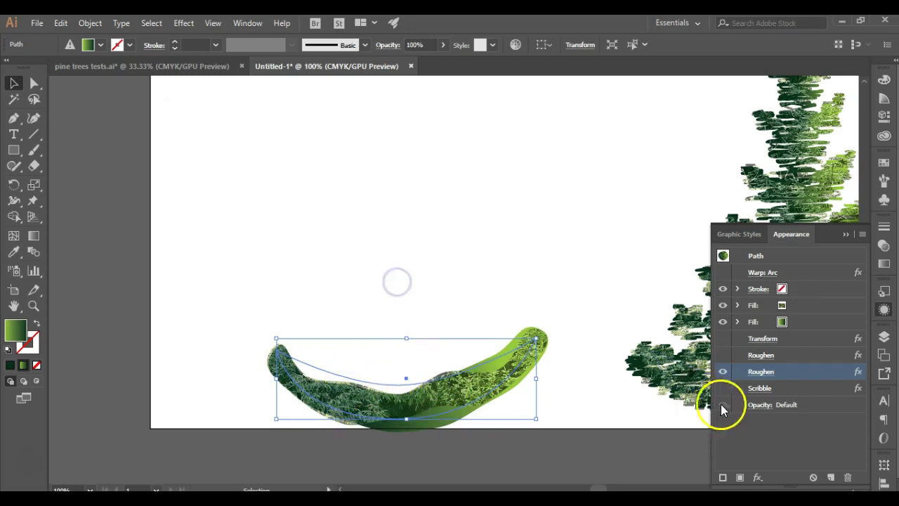
{"action": "left_click", "coordinate": [721, 358]}
{"action": "left_click", "coordinate": [753, 355]}
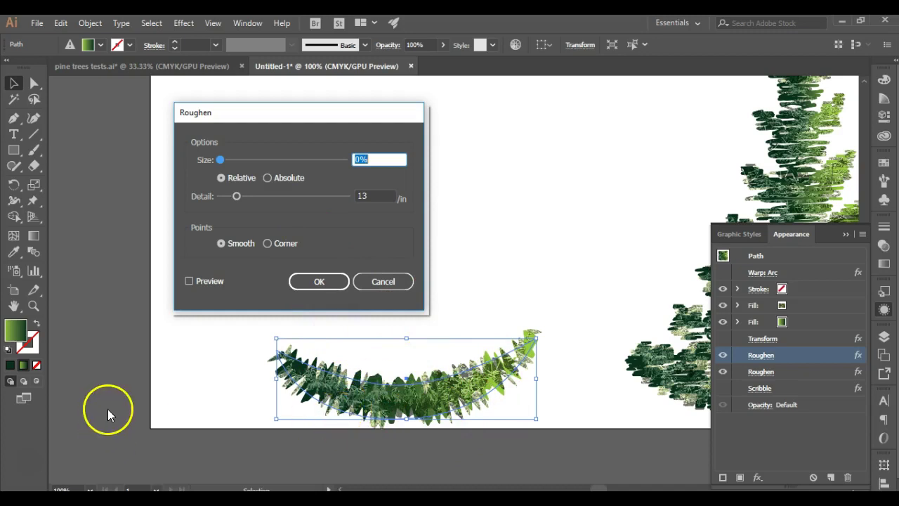
{"action": "left_click", "coordinate": [372, 285]}
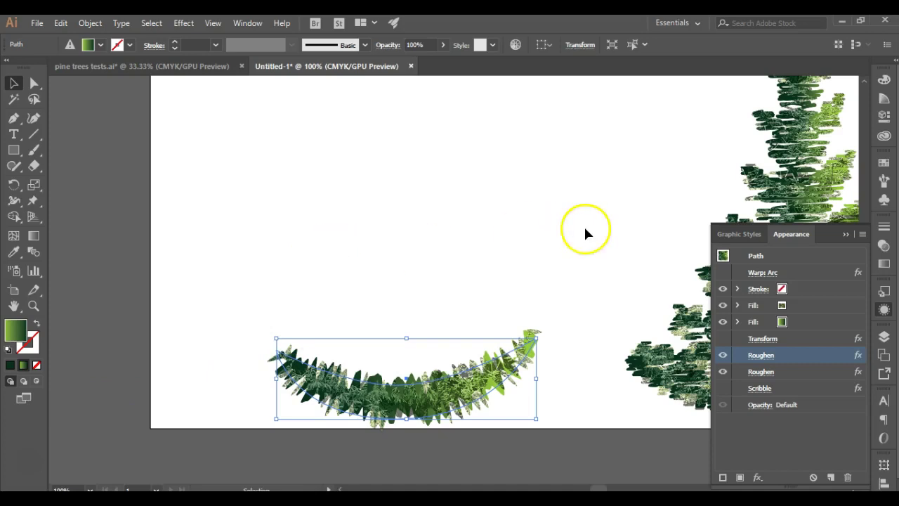
Turn on the Scribble effect and view it with both Roughen effects hidden
{"action": "left_click", "coordinate": [722, 389]}
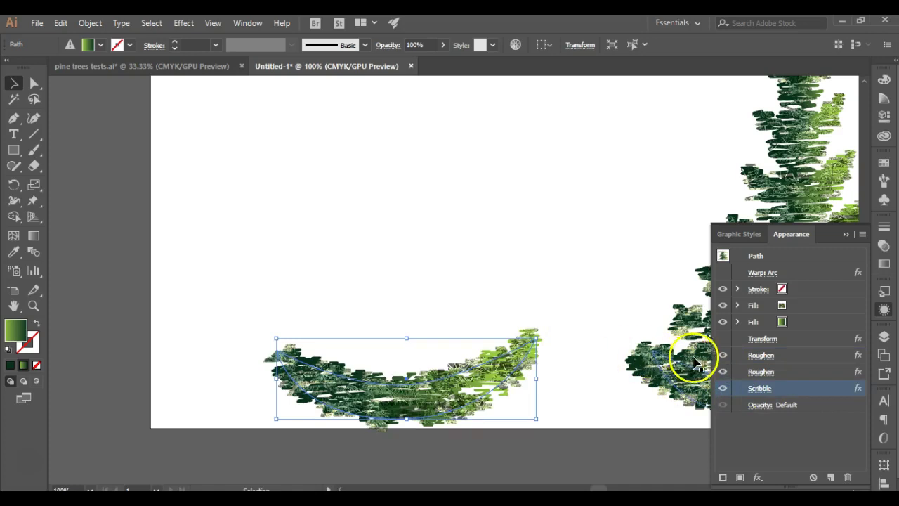
{"action": "left_click", "coordinate": [723, 356]}
{"action": "left_click", "coordinate": [723, 371]}
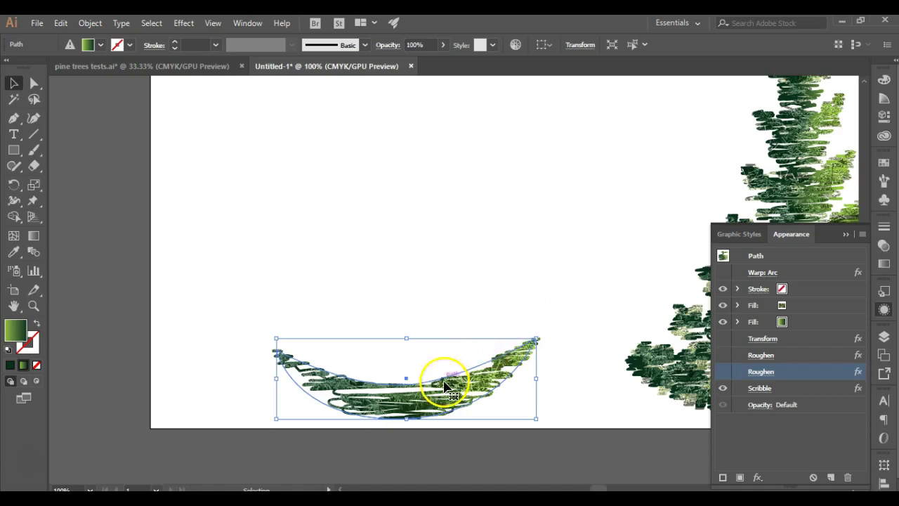
{"action": "scroll", "coordinate": [498, 383], "scroll_direction": "up", "scroll_amount": 3, "text": "alt"}
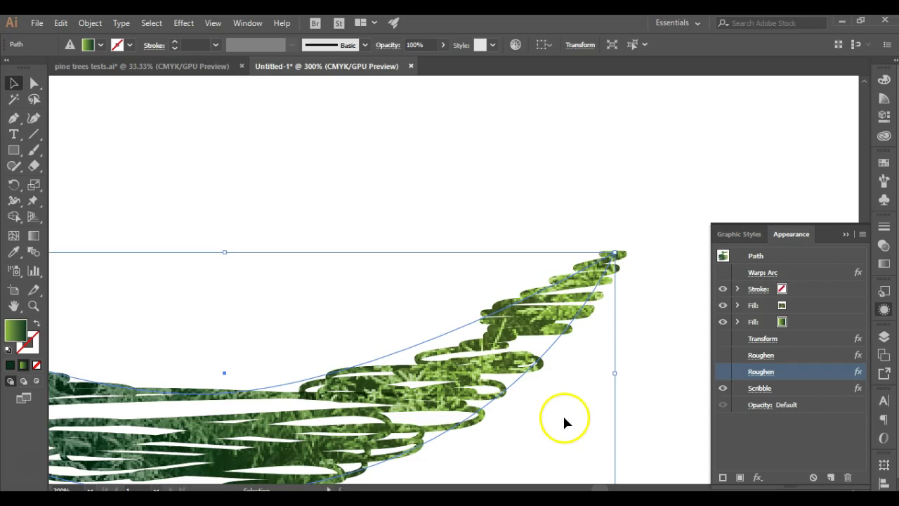
{"action": "scroll", "coordinate": [524, 395], "scroll_direction": "down", "scroll_amount": 1}
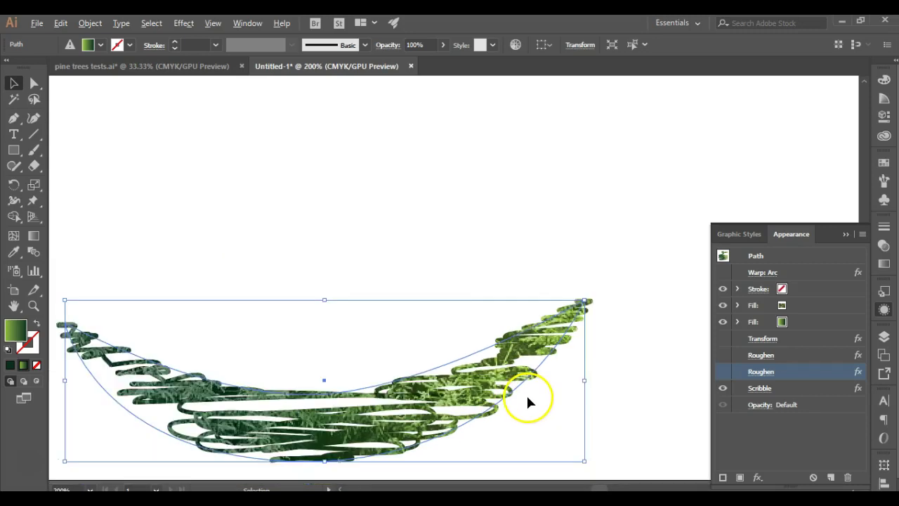
Switch both Roughen effects back on for ragged brush-like edges, zooming to check
{"action": "left_click", "coordinate": [723, 355]}
{"action": "left_click", "coordinate": [723, 371]}
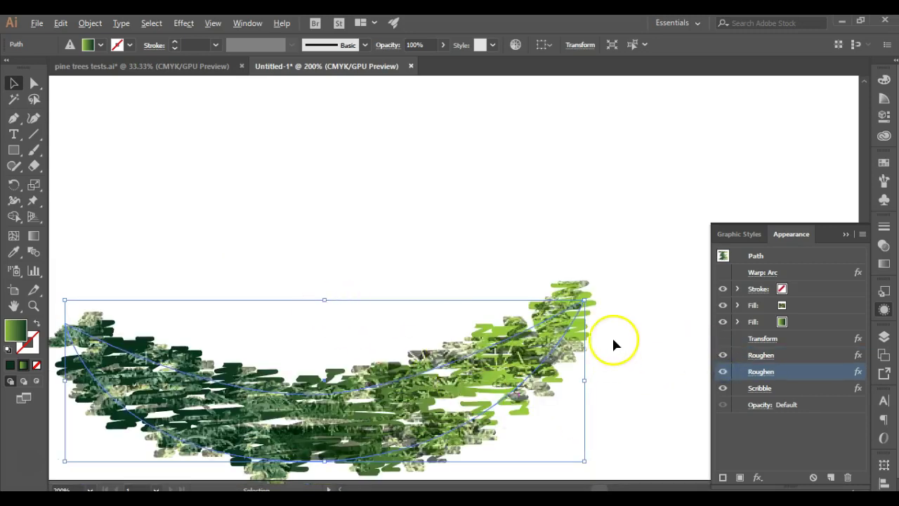
{"action": "scroll", "coordinate": [361, 353], "scroll_direction": "down", "scroll_amount": 2}
{"action": "scroll", "coordinate": [428, 335], "scroll_direction": "down", "scroll_amount": 1}
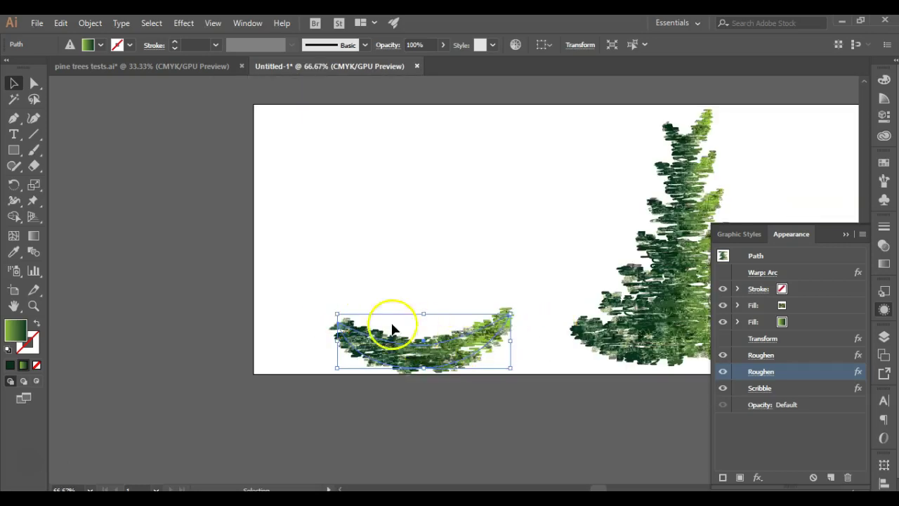
{"action": "scroll", "coordinate": [357, 347], "scroll_direction": "up", "scroll_amount": 1}
{"action": "scroll", "coordinate": [351, 360], "scroll_direction": "up", "scroll_amount": 1}
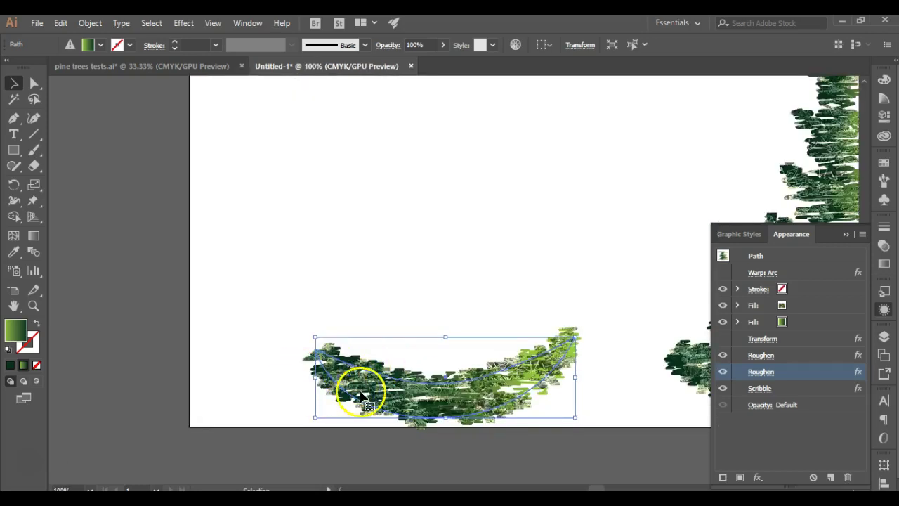
{"action": "left_click", "coordinate": [762, 389]}
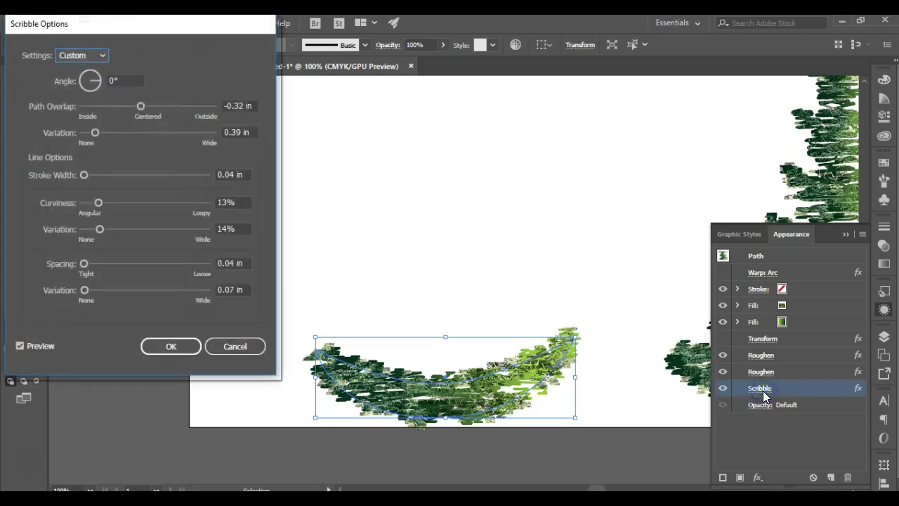
{"action": "mouse_move", "coordinate": [76, 30]}
{"action": "left_mouse_down"}
{"action": "mouse_move", "coordinate": [251, 77]}
{"action": "mouse_move", "coordinate": [277, 70]}
{"action": "left_mouse_up"}
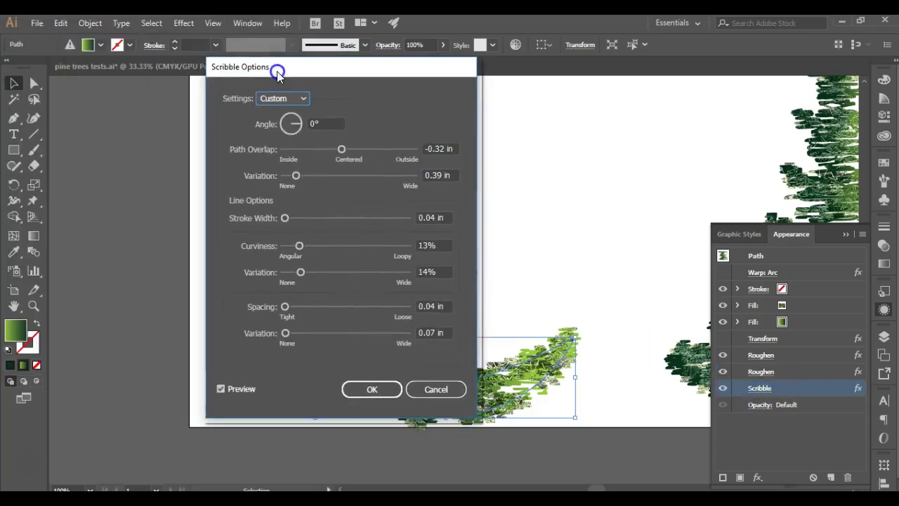
{"action": "left_click", "coordinate": [290, 125]}
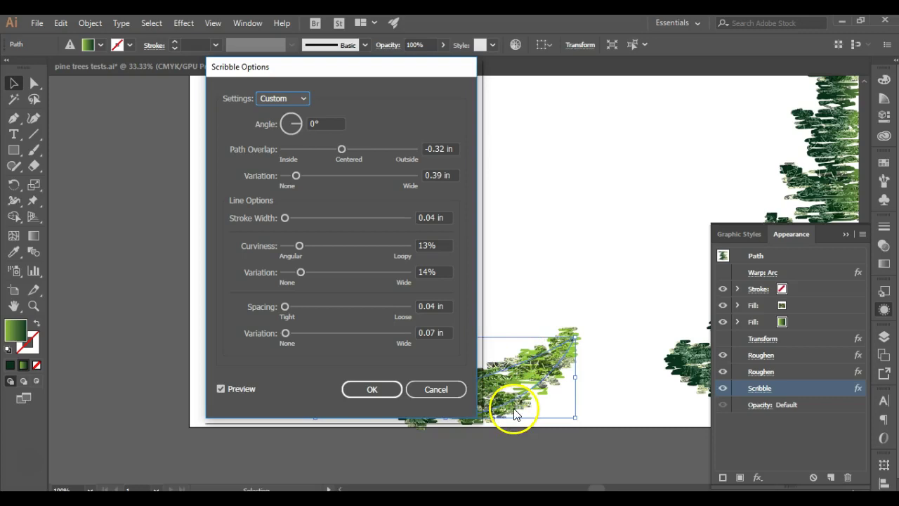
{"action": "left_click", "coordinate": [420, 389]}
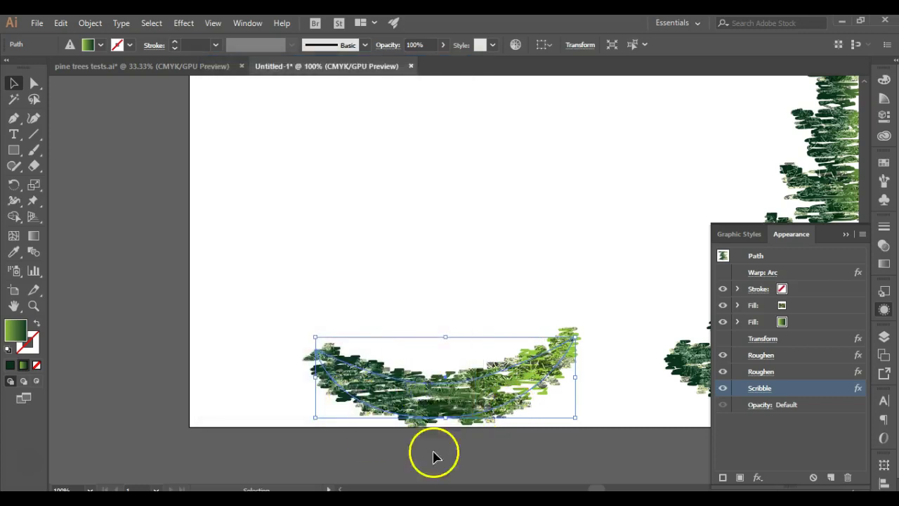
Select the left arc branch and make its hidden Transform effect visible, stacking copies into a pine
{"action": "left_click", "coordinate": [356, 227]}
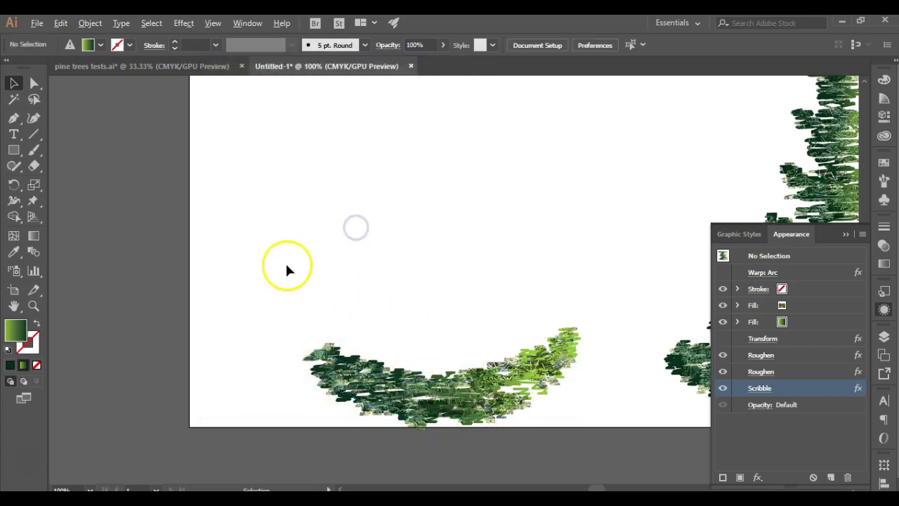
{"action": "scroll", "coordinate": [286, 270], "scroll_direction": "down", "scroll_amount": 1}
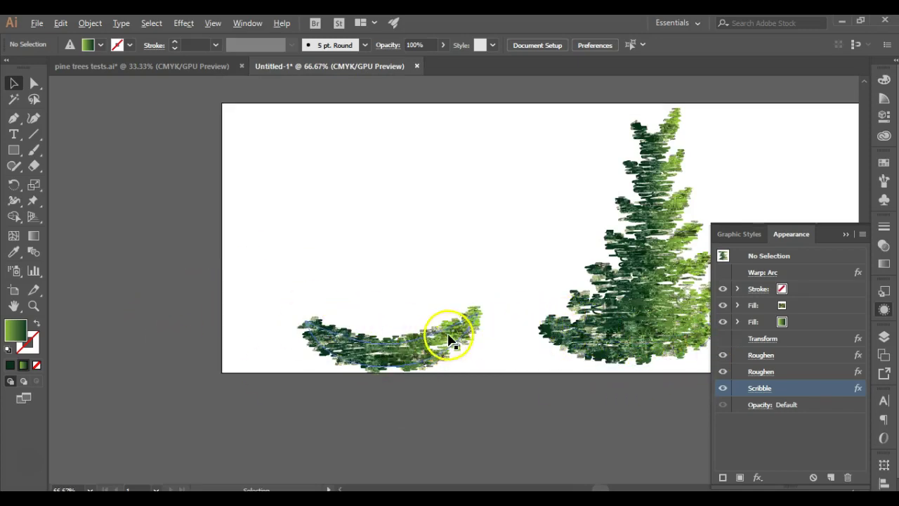
{"action": "scroll", "coordinate": [451, 339], "scroll_direction": "up", "scroll_amount": 1}
{"action": "scroll", "coordinate": [421, 339], "scroll_direction": "up", "scroll_amount": 2}
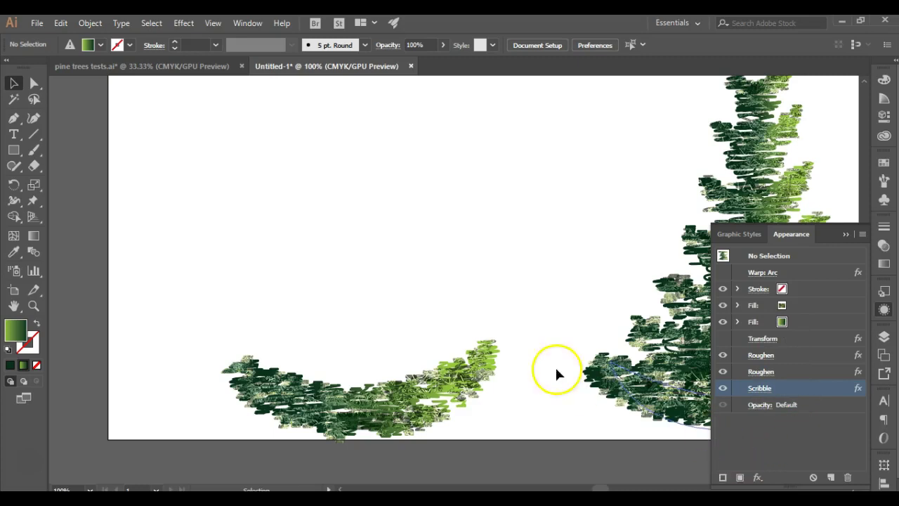
{"action": "scroll", "coordinate": [398, 324], "scroll_direction": "down", "scroll_amount": 2}
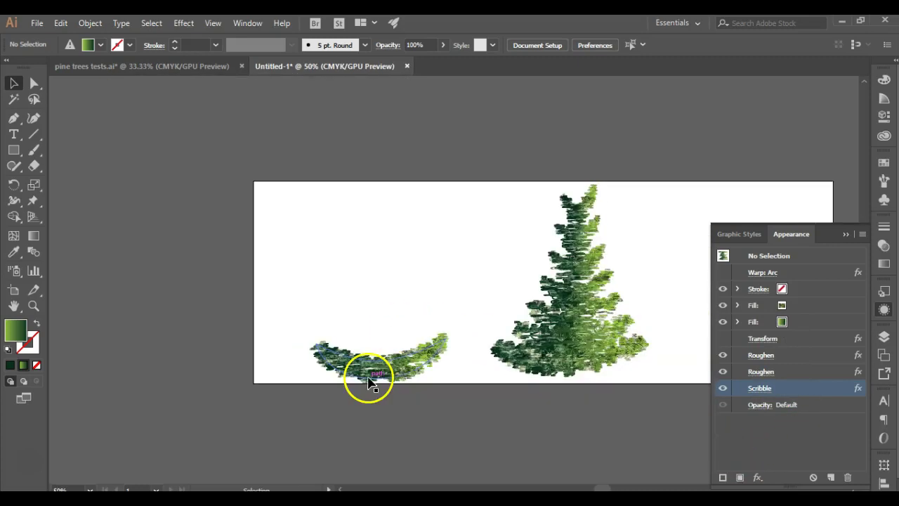
{"action": "scroll", "coordinate": [373, 380], "scroll_direction": "up", "scroll_amount": 1}
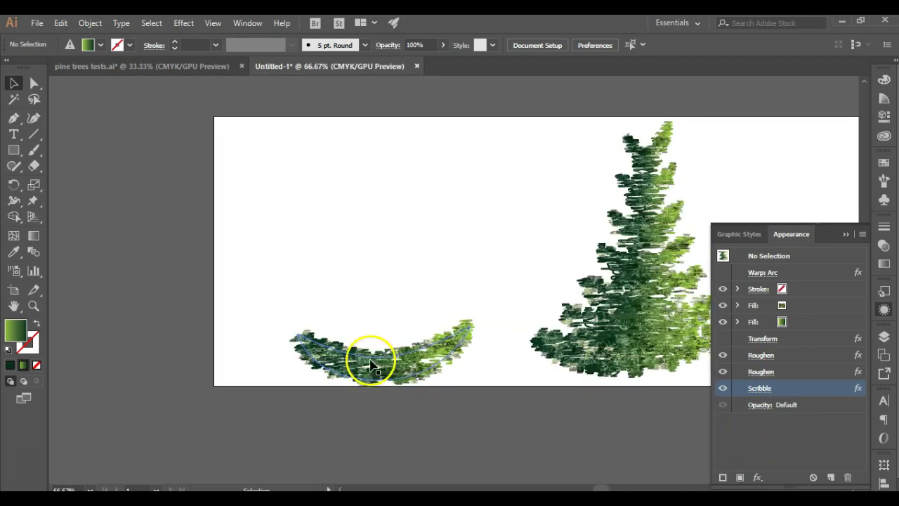
{"action": "left_click", "coordinate": [342, 366]}
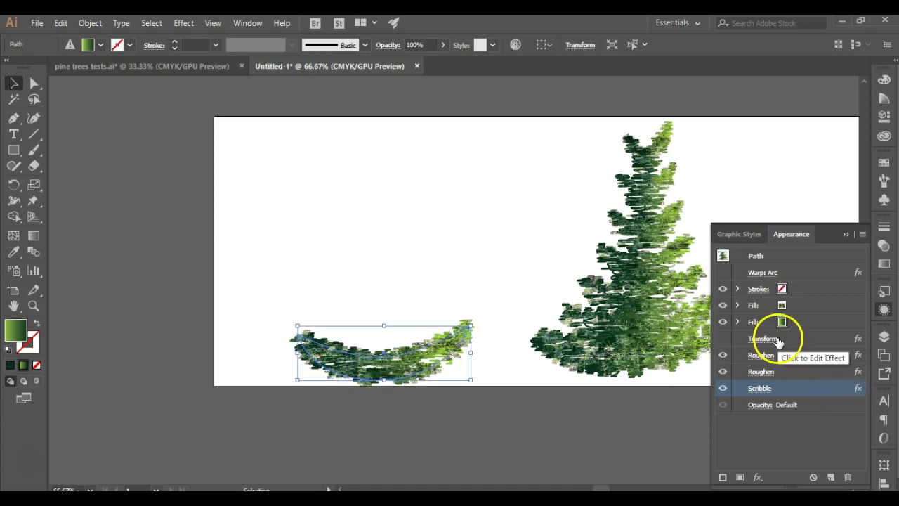
{"action": "left_click", "coordinate": [723, 338]}
{"action": "left_click", "coordinate": [723, 338]}
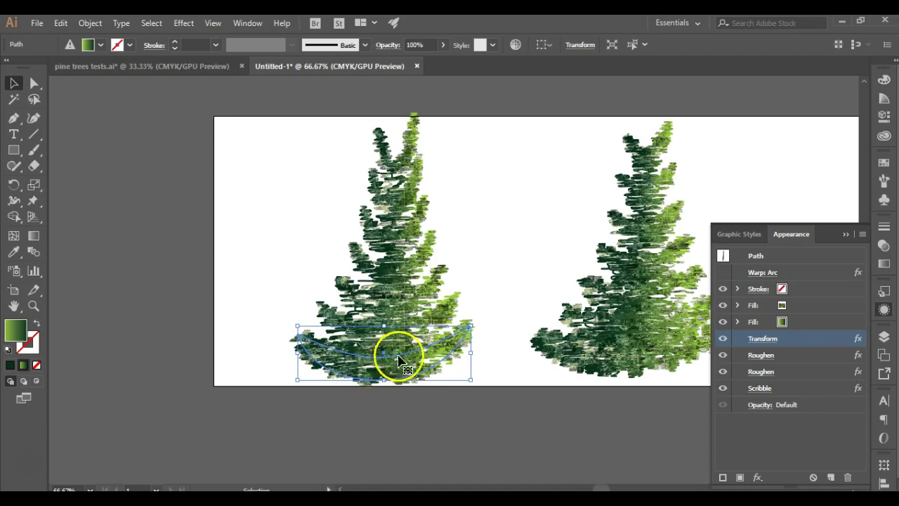
{"action": "left_click", "coordinate": [768, 338]}
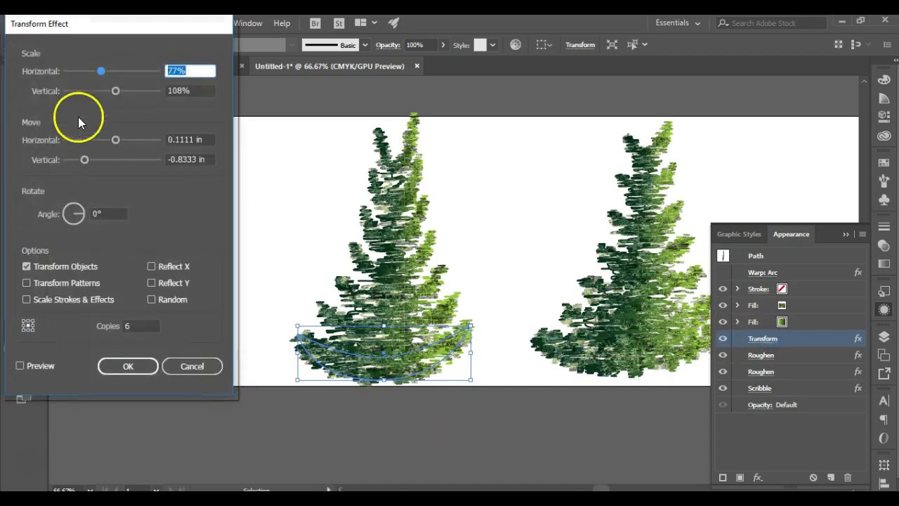
{"action": "left_click_drag", "start_coordinate": [66, 22], "coordinate": [565, 67]}
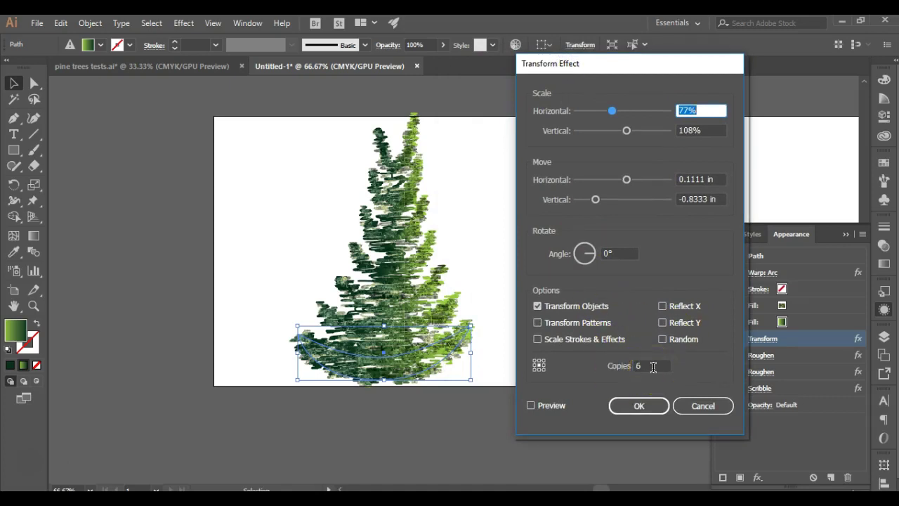
{"action": "left_click", "coordinate": [675, 361]}
{"action": "left_click", "coordinate": [680, 179]}
{"action": "left_click", "coordinate": [613, 406]}
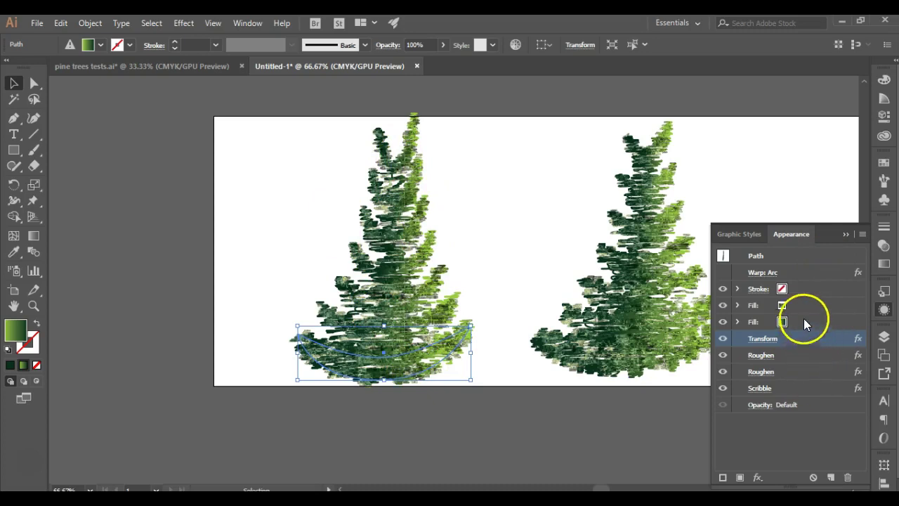
Turn on the left tree's Warp: Arc effect and keep its Horizontal bend at 17%
{"action": "left_click", "coordinate": [803, 272]}
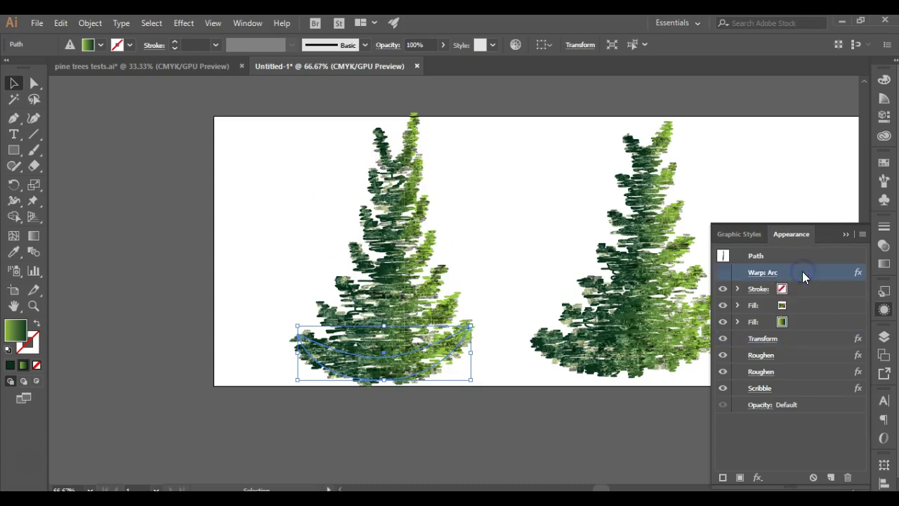
{"action": "left_click", "coordinate": [722, 272]}
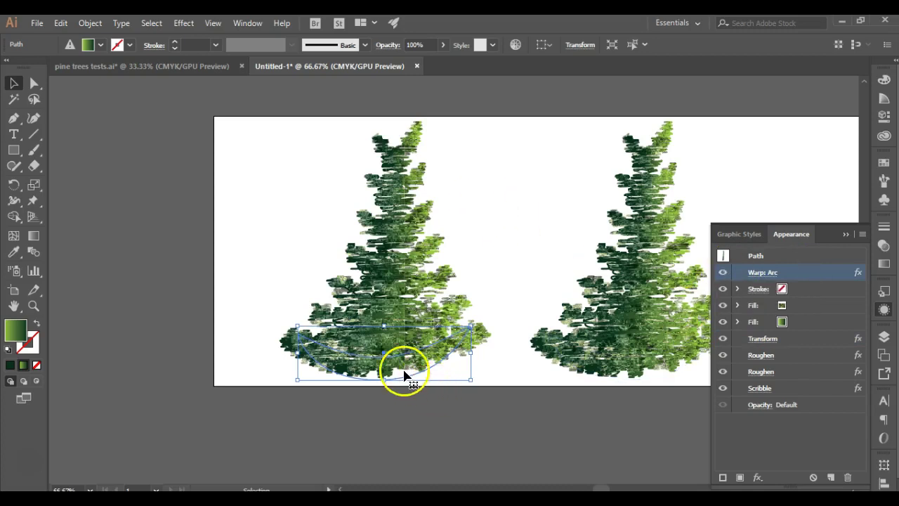
{"action": "left_click", "coordinate": [618, 352]}
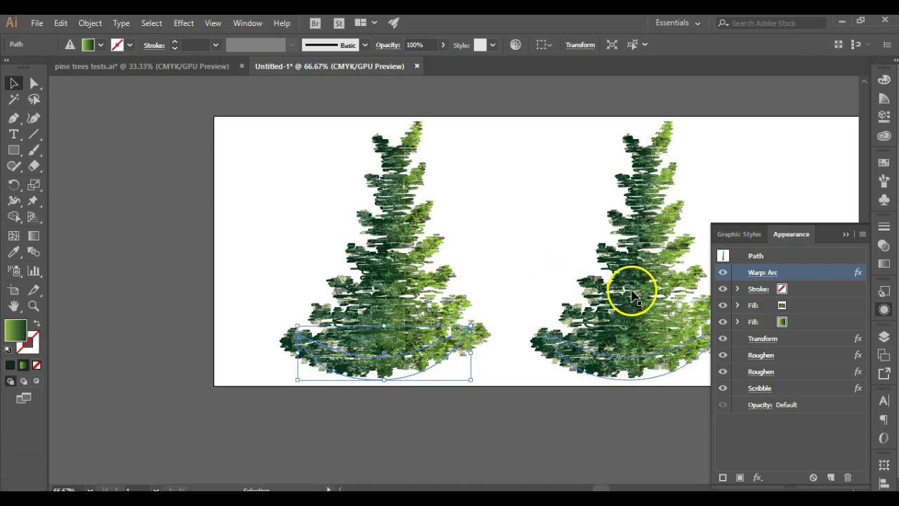
{"action": "left_click", "coordinate": [762, 274]}
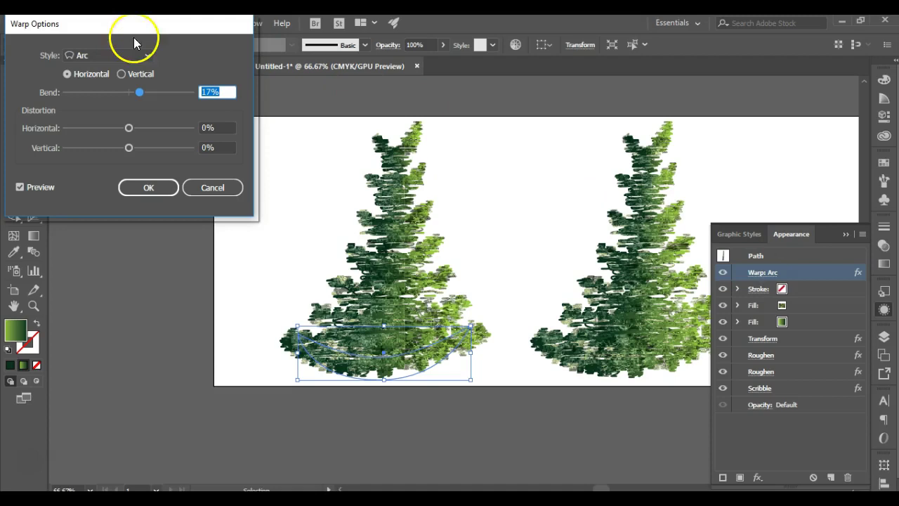
{"action": "left_click_drag", "start_coordinate": [125, 32], "coordinate": [163, 89]}
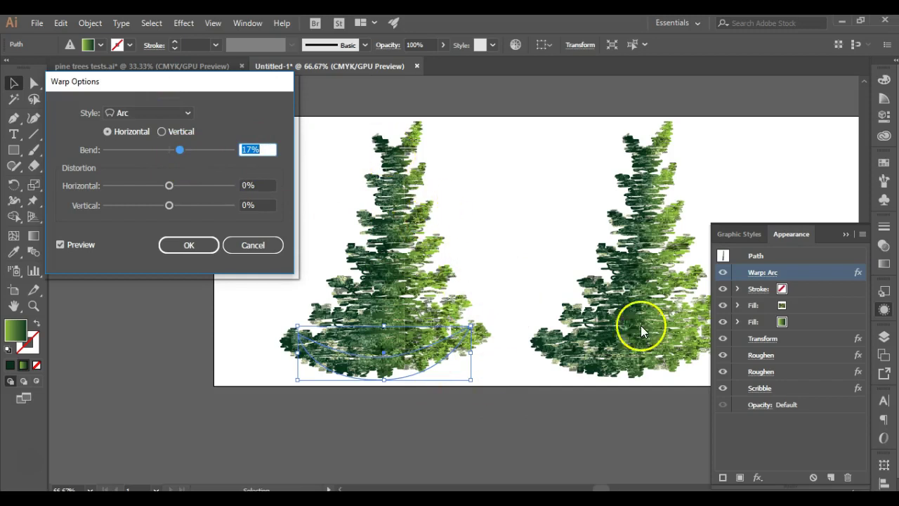
{"action": "left_click", "coordinate": [176, 244]}
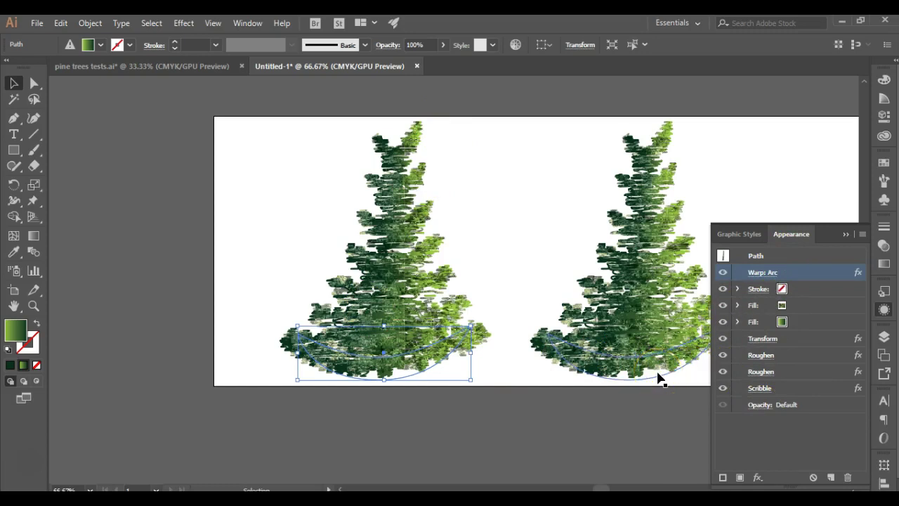
{"action": "left_click", "coordinate": [211, 195]}
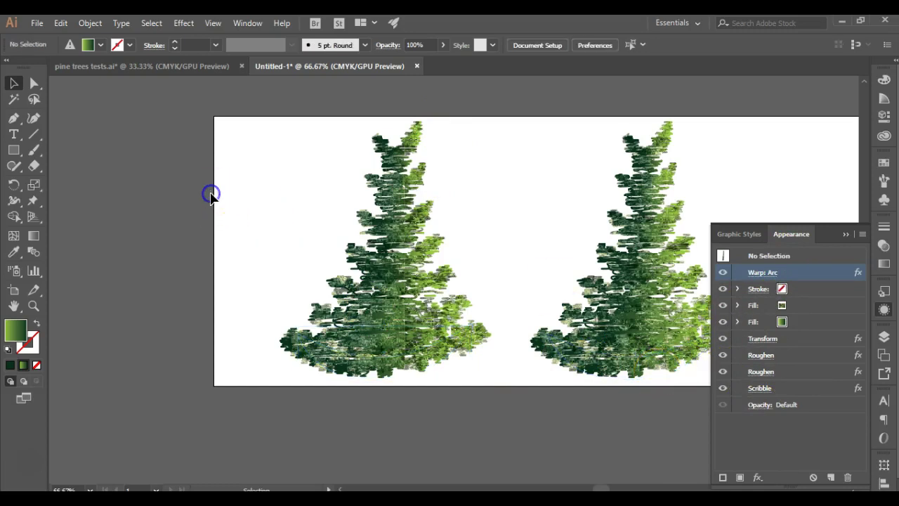
{"action": "left_click", "coordinate": [222, 219]}
{"action": "scroll", "coordinate": [219, 222], "scroll_direction": "down", "scroll_amount": 1, "text": "alt"}
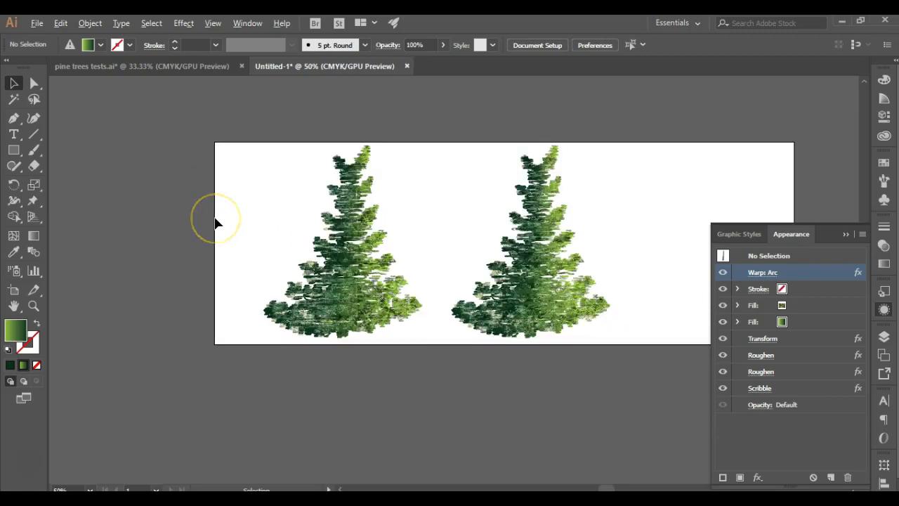
{"action": "scroll", "coordinate": [526, 195], "scroll_direction": "up", "scroll_amount": 1, "text": "alt"}
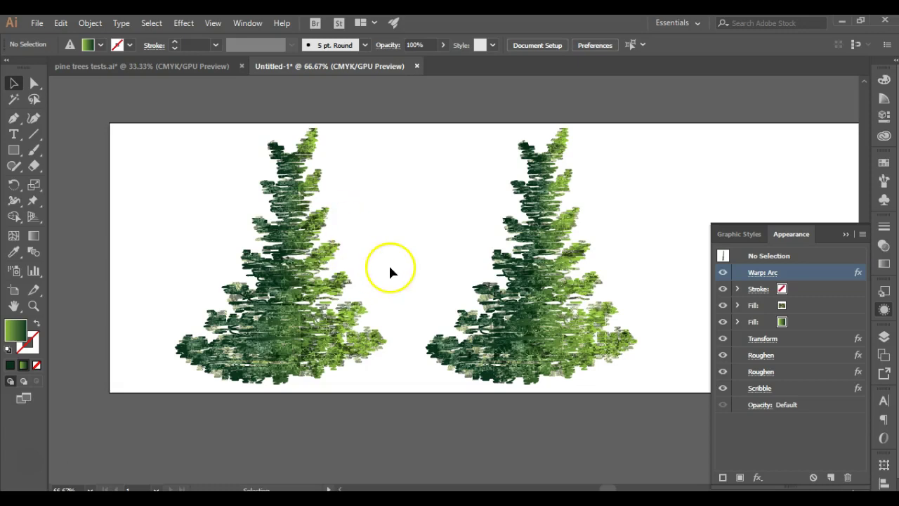
Alt-drag the middle pine 2.5 in to the right to create a third tree
{"action": "left_click", "coordinate": [265, 359]}
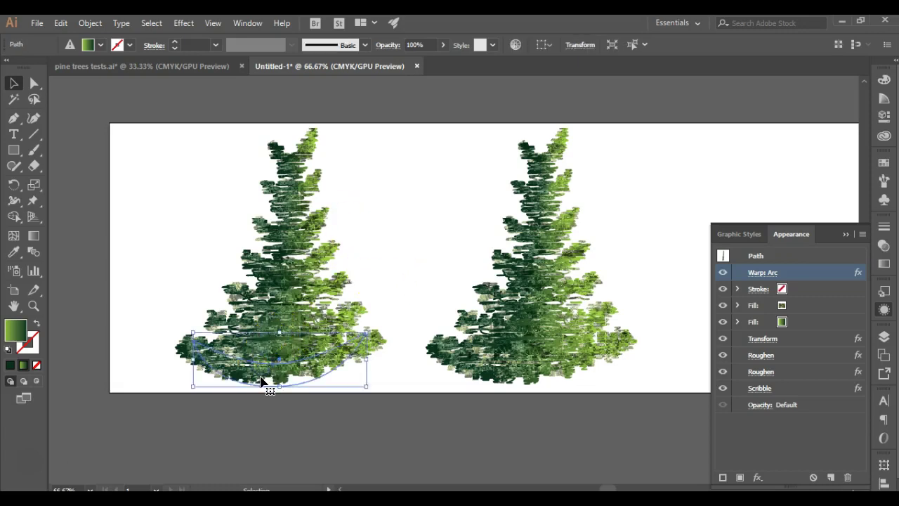
{"action": "left_click_drag", "start_coordinate": [259, 380], "coordinate": [261, 372]}
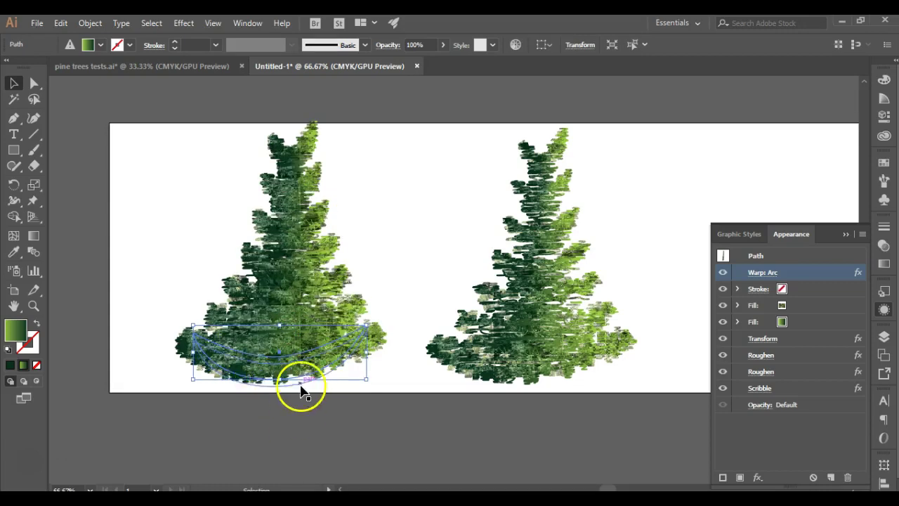
{"action": "left_click", "coordinate": [261, 426]}
{"action": "scroll", "coordinate": [283, 386], "scroll_direction": "down", "scroll_amount": 1}
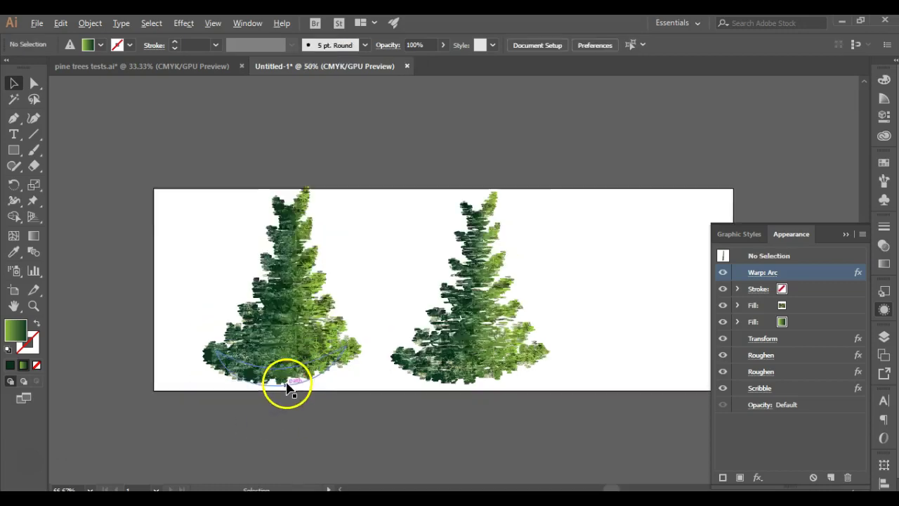
{"action": "scroll", "coordinate": [333, 374], "scroll_direction": "down", "scroll_amount": 1}
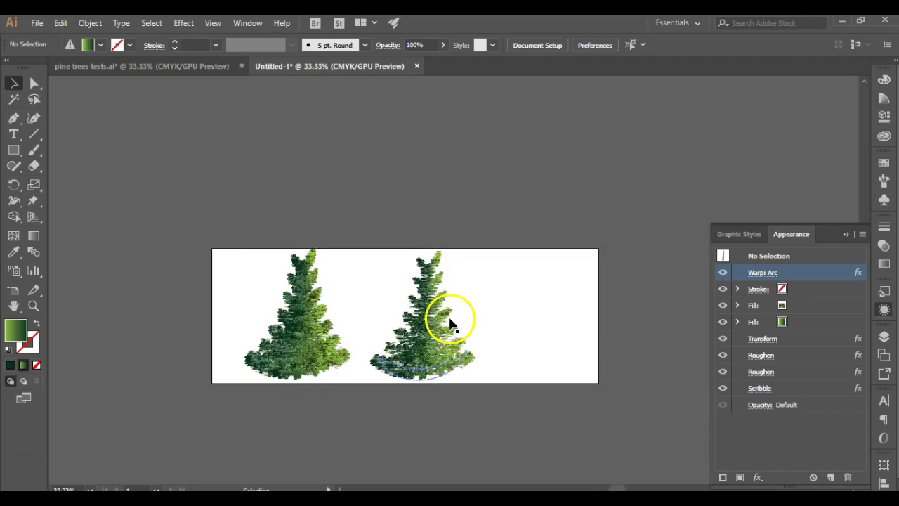
{"action": "scroll", "coordinate": [450, 319], "scroll_direction": "up", "scroll_amount": 1}
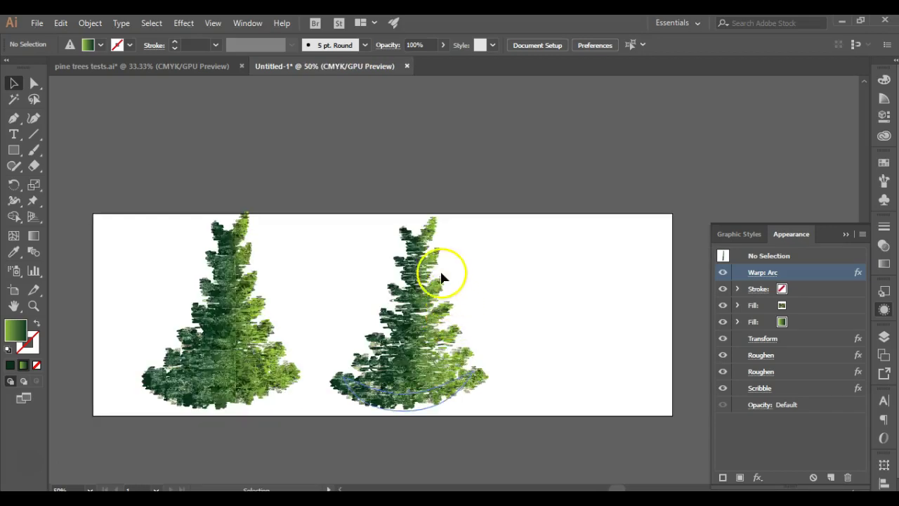
{"action": "left_click", "coordinate": [262, 383]}
{"action": "left_click", "coordinate": [333, 414]}
{"action": "left_click_drag", "start_coordinate": [383, 397], "coordinate": [522, 400]}
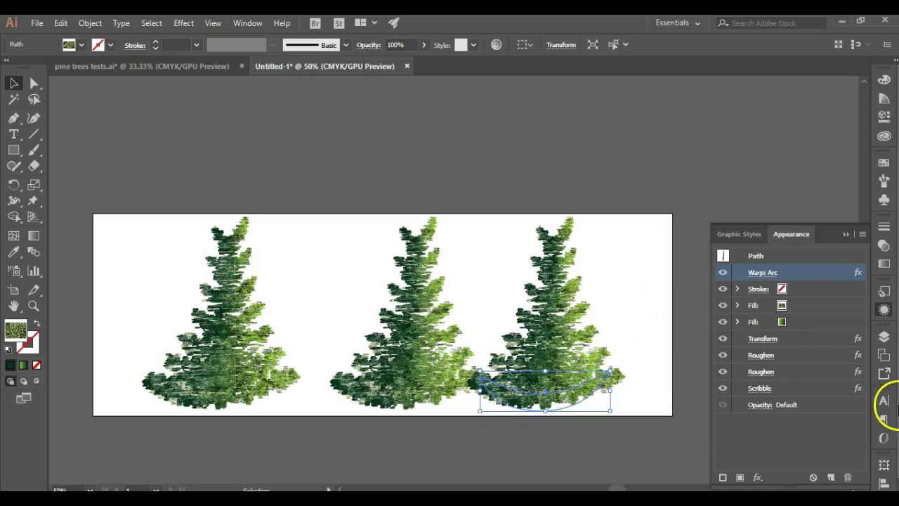
Set the new tree's first Roughen effect detail to 11/in
{"action": "left_click", "coordinate": [761, 355]}
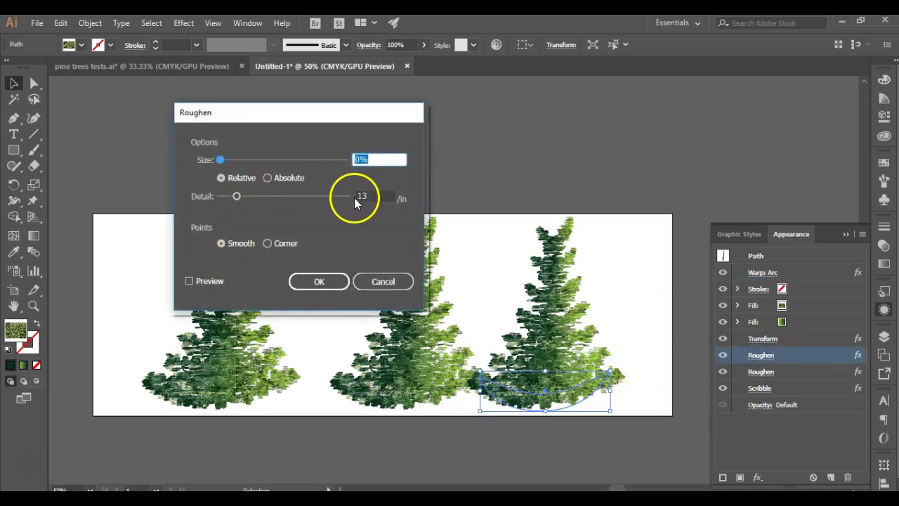
{"action": "double_click", "coordinate": [372, 196]}
{"action": "type", "text": "11"}
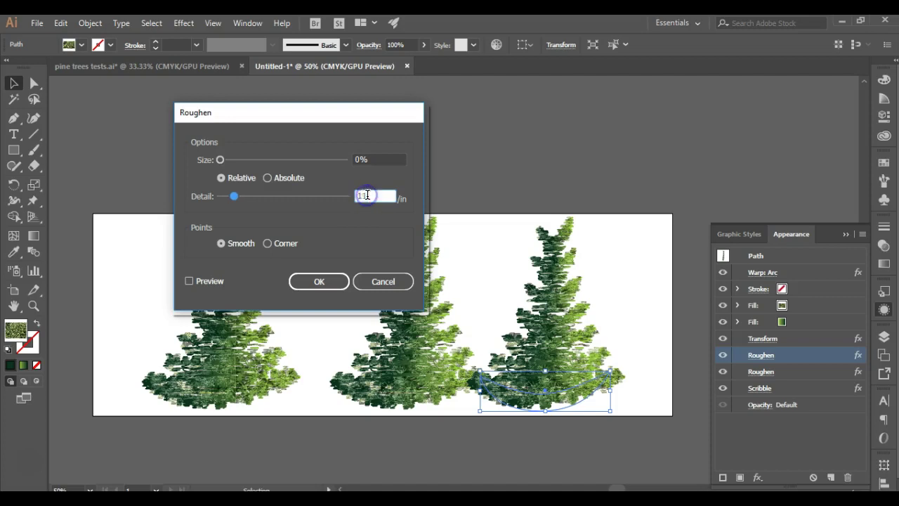
{"action": "left_click", "coordinate": [313, 283]}
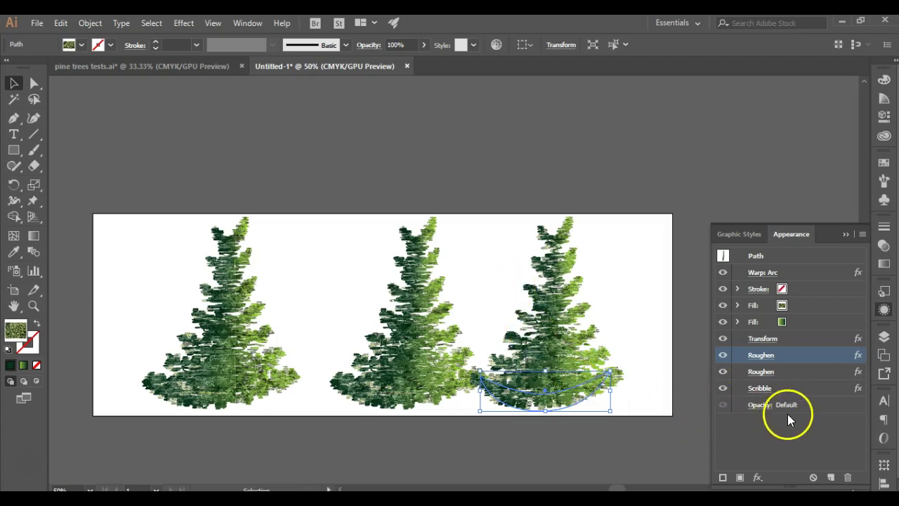
Loosen the new tree's Scribble spacing to 0.05 in
{"action": "left_click", "coordinate": [764, 388]}
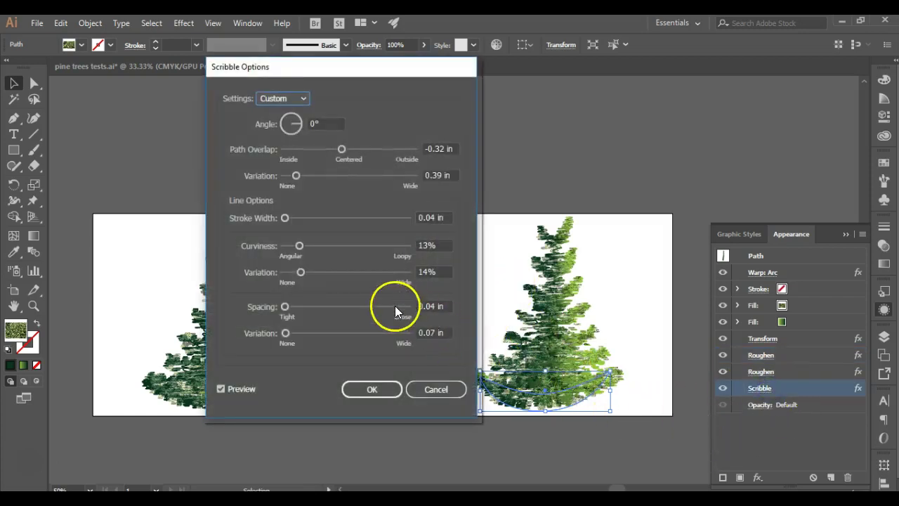
{"action": "left_click", "coordinate": [433, 305]}
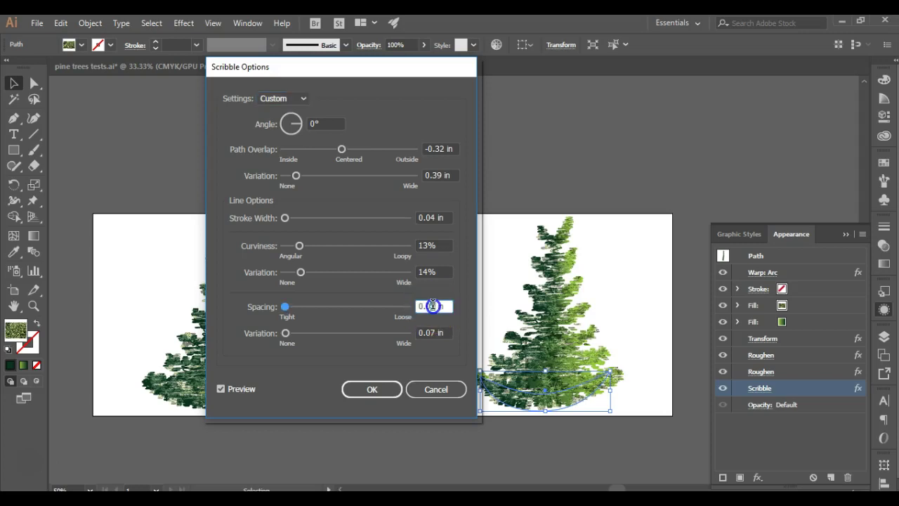
{"action": "left_click", "coordinate": [391, 390]}
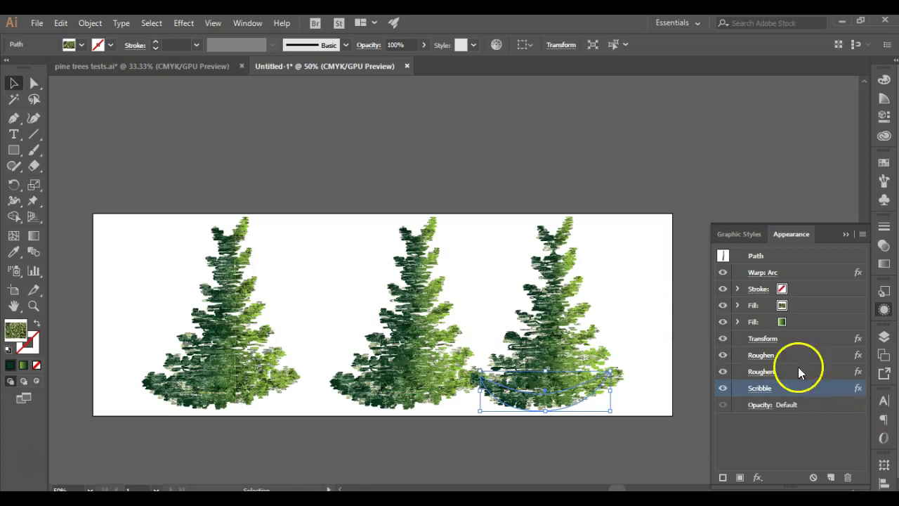
Give the right tree's Transform 7 copies at 81% width, moved 0.0556 in and -0.5278 in
{"action": "left_click", "coordinate": [768, 340]}
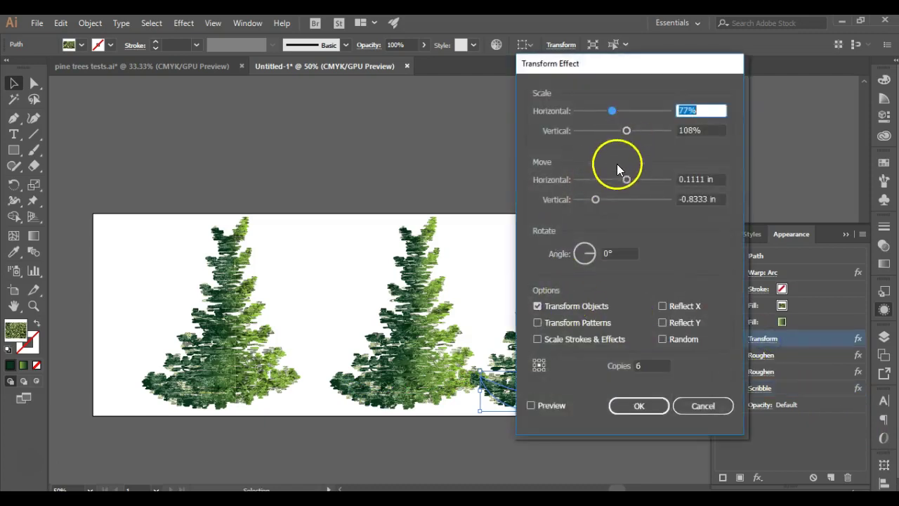
{"action": "left_click", "coordinate": [613, 359]}
{"action": "left_click", "coordinate": [673, 373]}
{"action": "type", "text": "7"}
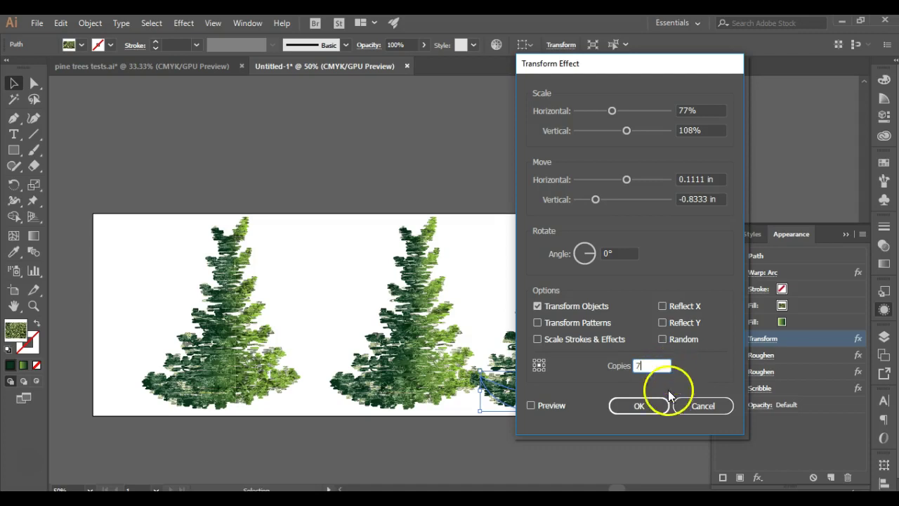
{"action": "left_click", "coordinate": [559, 407]}
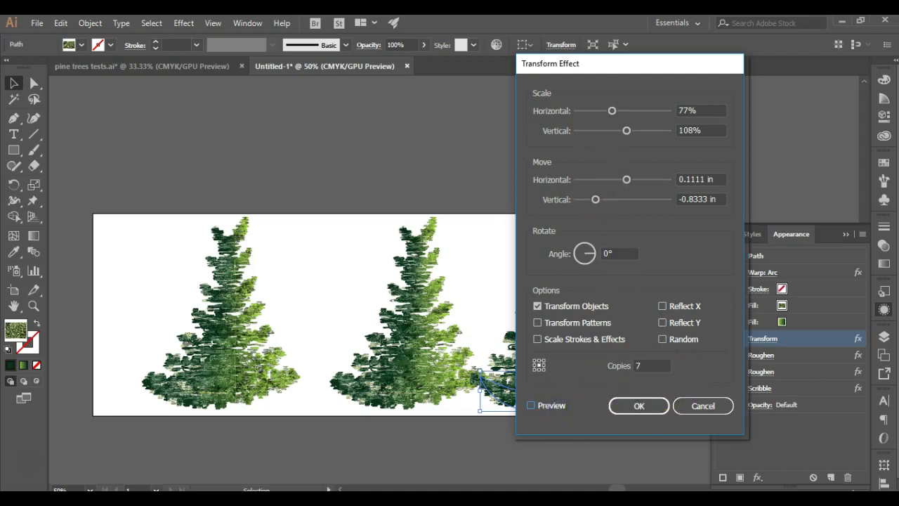
{"action": "left_click_drag", "start_coordinate": [609, 62], "coordinate": [212, 57]}
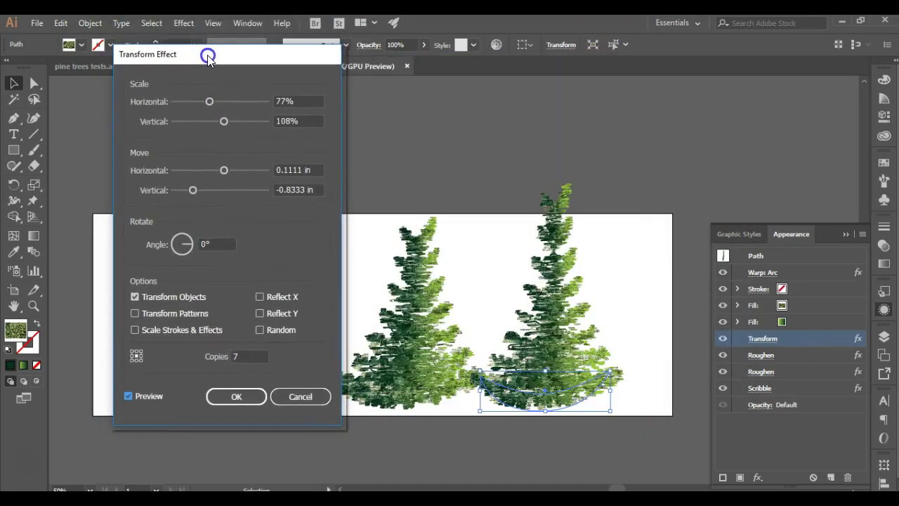
{"action": "mouse_move", "coordinate": [208, 104]}
{"action": "left_mouse_down"}
{"action": "mouse_move", "coordinate": [197, 104]}
{"action": "mouse_move", "coordinate": [220, 97]}
{"action": "mouse_move", "coordinate": [211, 100]}
{"action": "left_mouse_up"}
{"action": "left_click_drag", "start_coordinate": [218, 174], "coordinate": [202, 189]}
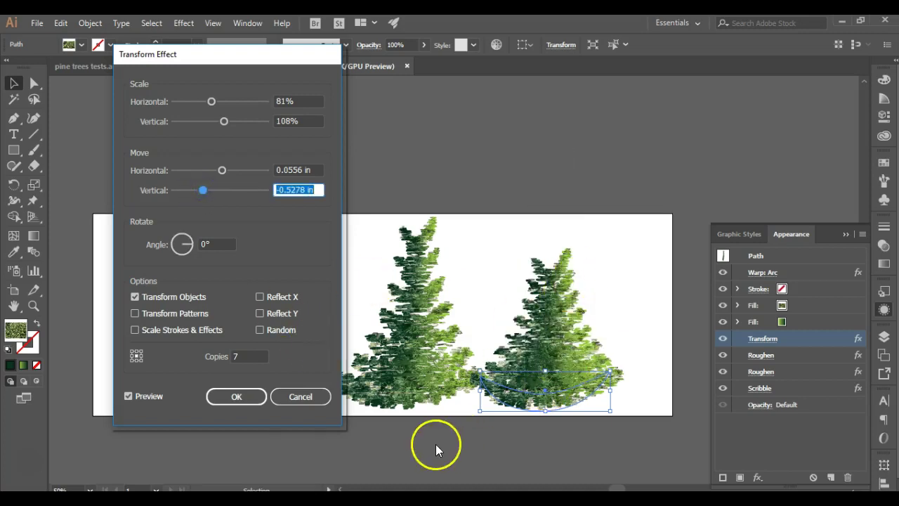
{"action": "left_click", "coordinate": [237, 398]}
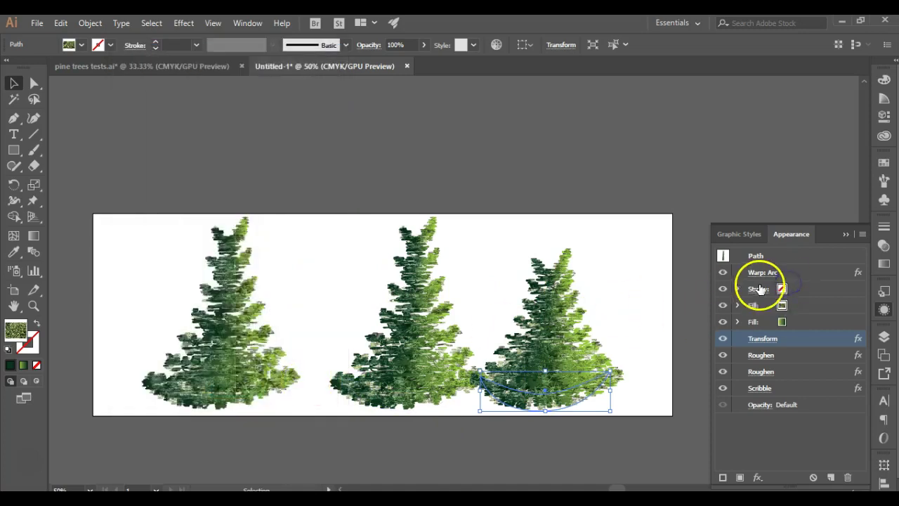
Raise the right tree's Arc warp bend to 32%, then deselect to view the broader cone
{"action": "left_click", "coordinate": [767, 272]}
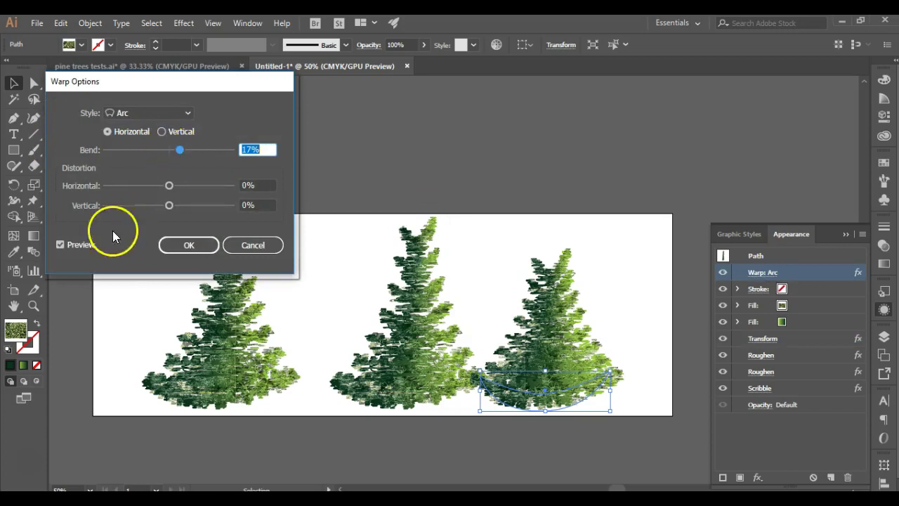
{"action": "left_click_drag", "start_coordinate": [181, 148], "coordinate": [191, 155]}
{"action": "left_click", "coordinate": [202, 252]}
{"action": "left_click", "coordinate": [328, 198]}
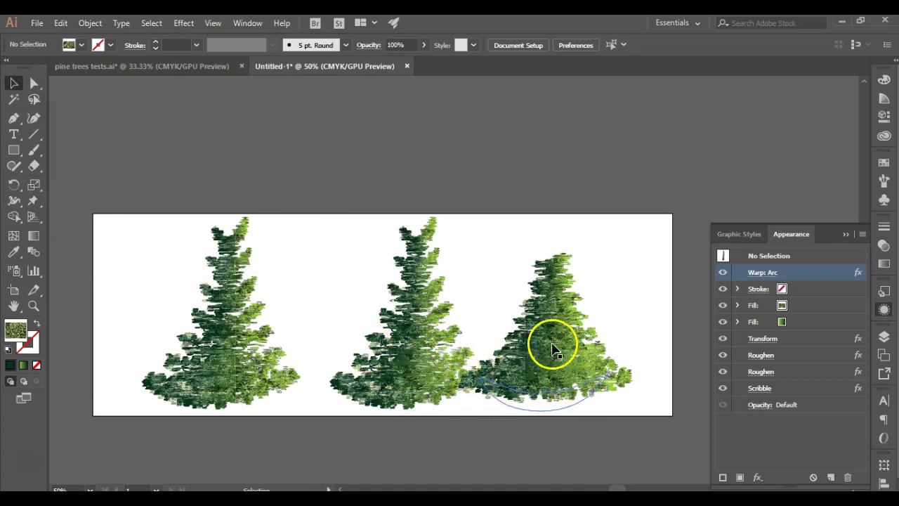
{"action": "left_click", "coordinate": [466, 293]}
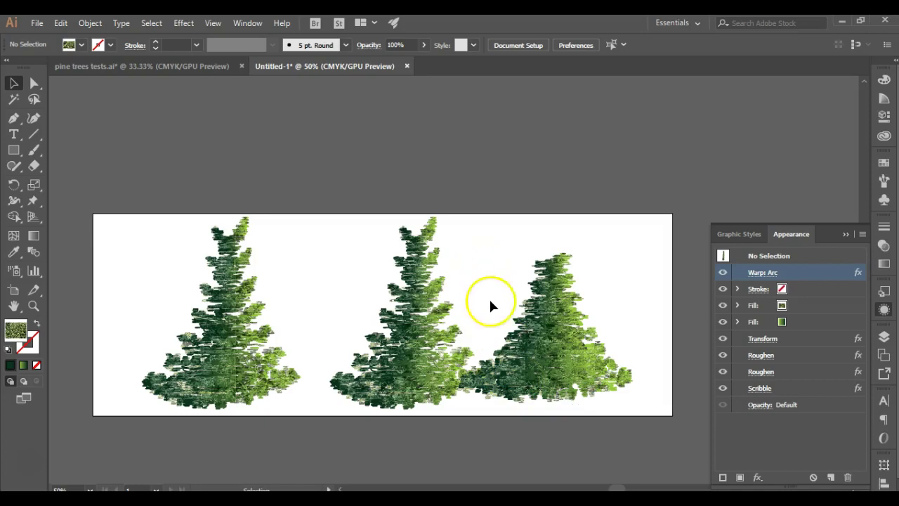
Open the right tree's dark gradient stop colour and show it in HSB mode
{"action": "left_click", "coordinate": [557, 347]}
{"action": "left_click", "coordinate": [826, 321]}
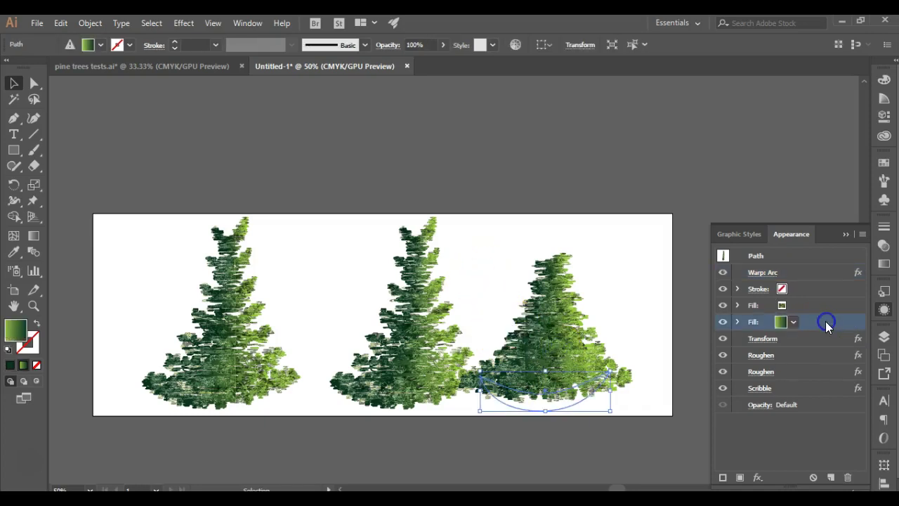
{"action": "left_click", "coordinate": [884, 264]}
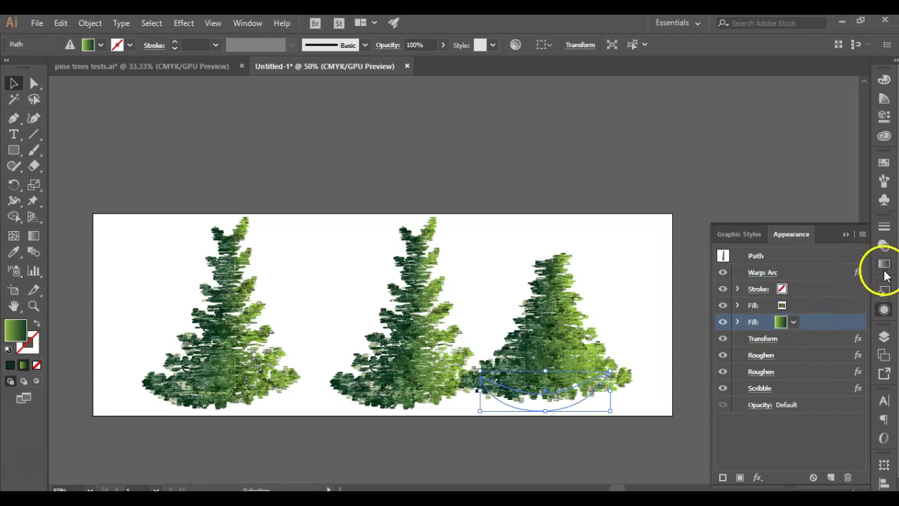
{"action": "left_click", "coordinate": [845, 324]}
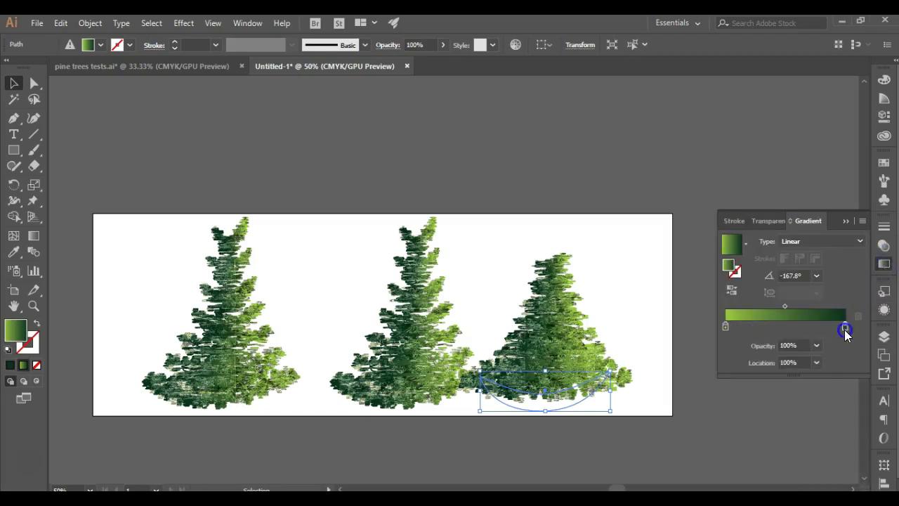
{"action": "double_click", "coordinate": [845, 326]}
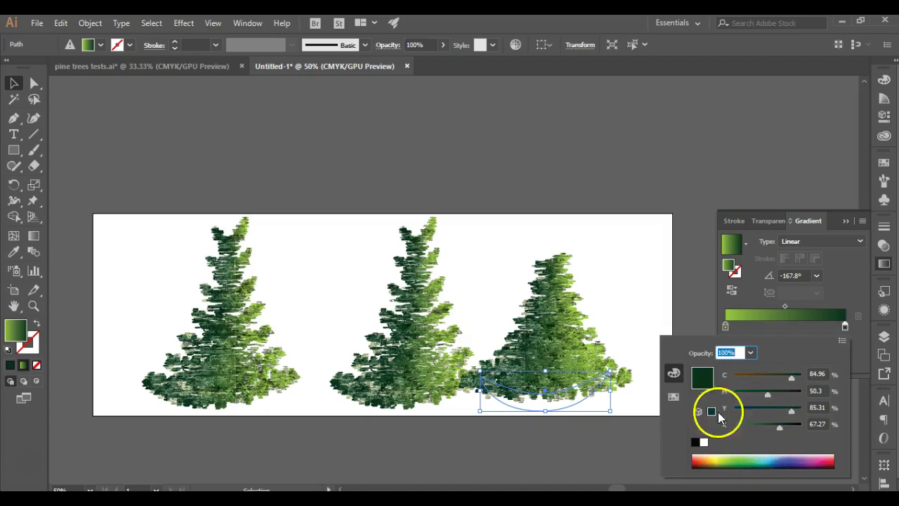
{"action": "left_click", "coordinate": [842, 340]}
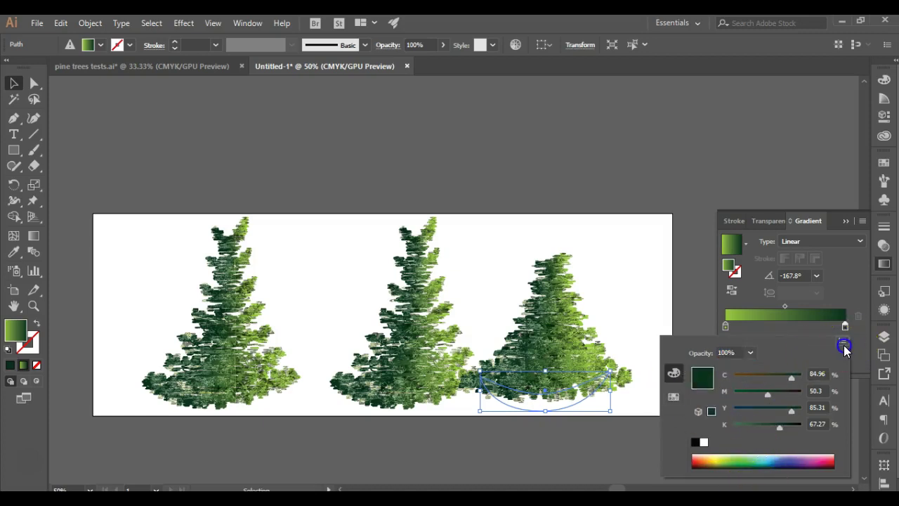
{"action": "left_click", "coordinate": [809, 360]}
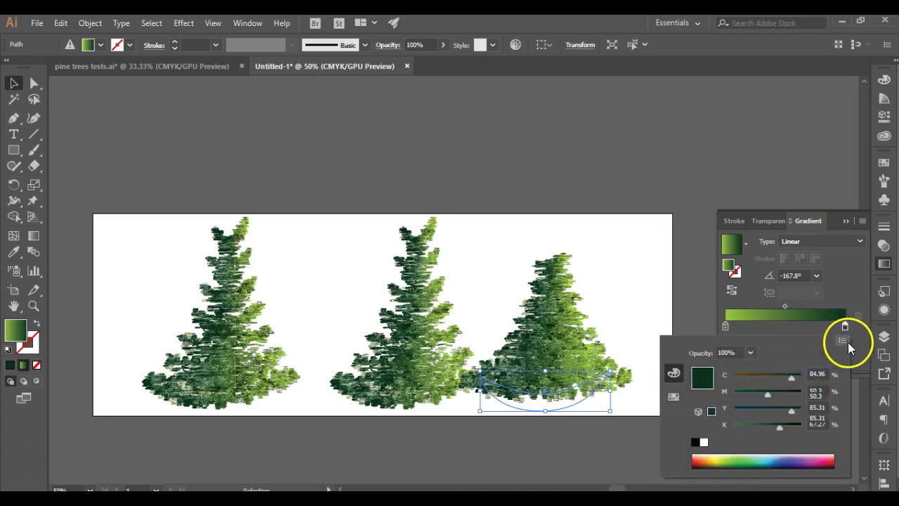
{"action": "left_click", "coordinate": [842, 342]}
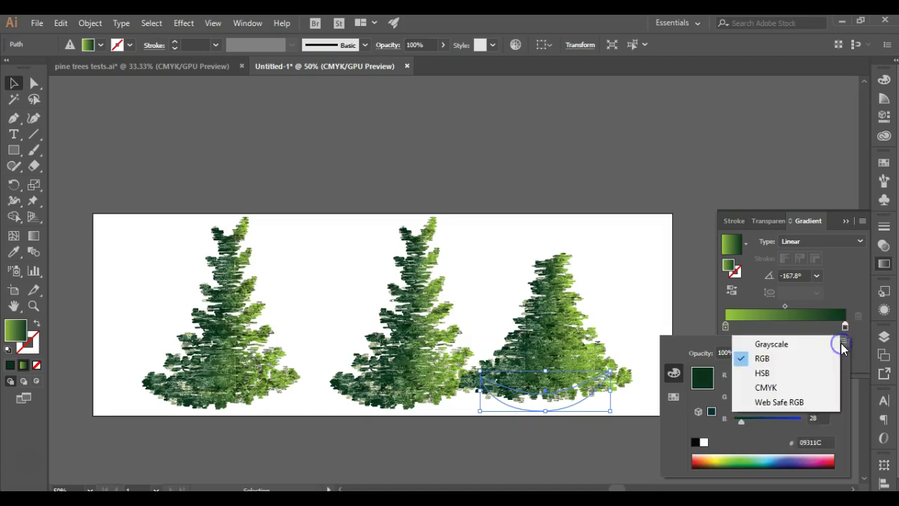
{"action": "left_click", "coordinate": [806, 370]}
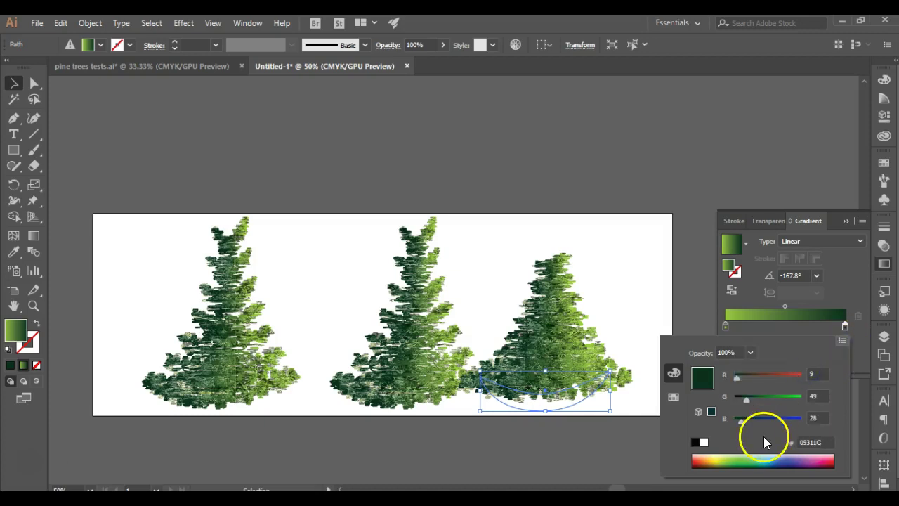
{"action": "left_click", "coordinate": [843, 341]}
{"action": "left_click", "coordinate": [805, 381]}
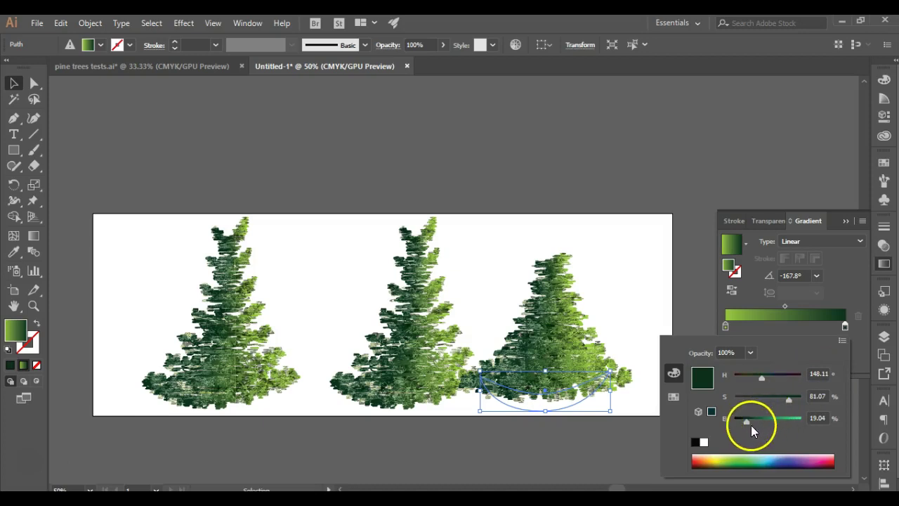
Brighten that stop to 28%, then nudge the tree left against the middle pine
{"action": "left_click_drag", "start_coordinate": [748, 422], "coordinate": [753, 421]}
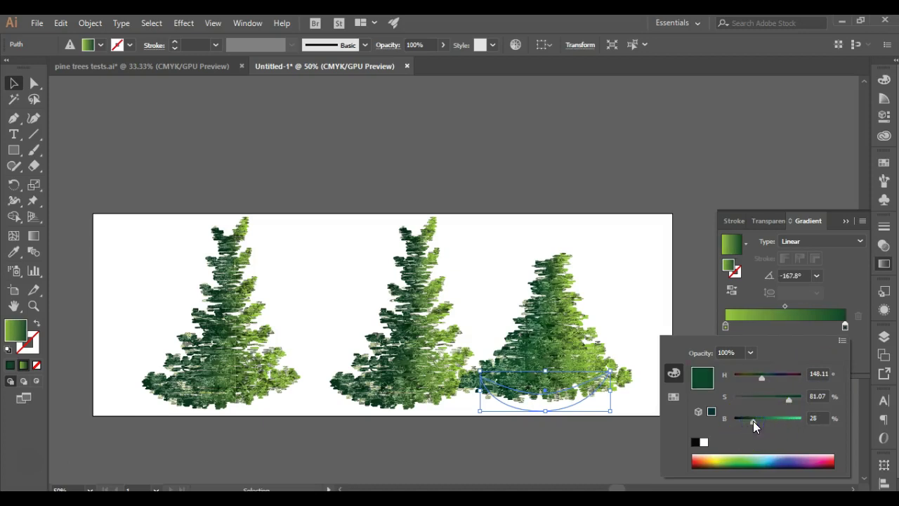
{"action": "left_click", "coordinate": [490, 246]}
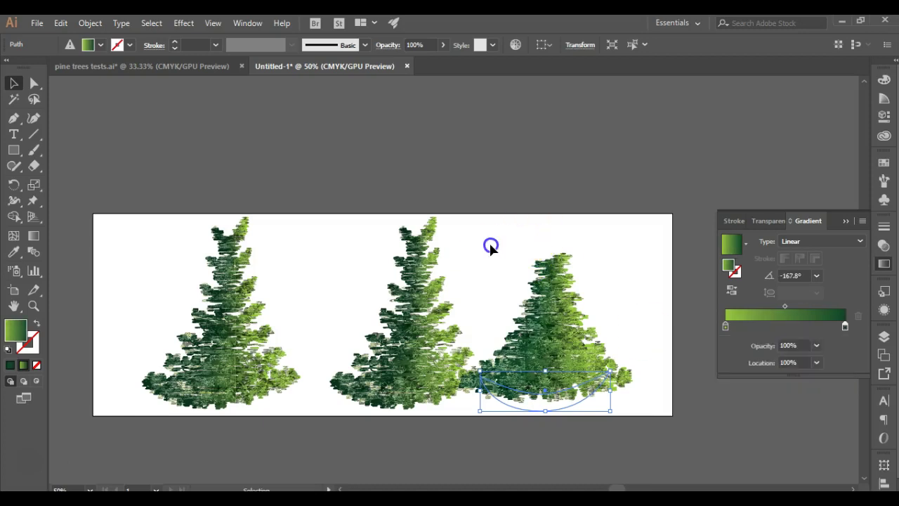
{"action": "left_click_drag", "start_coordinate": [546, 345], "coordinate": [490, 351]}
{"action": "left_click", "coordinate": [310, 243]}
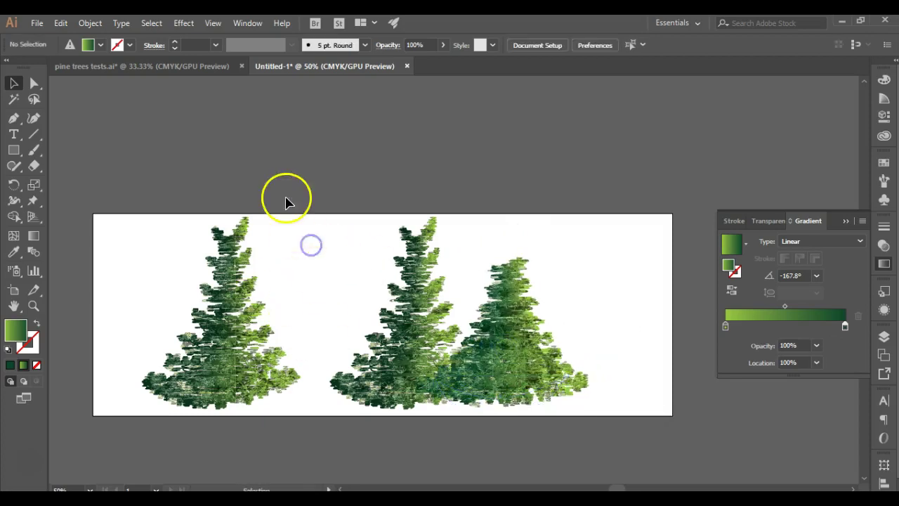
{"action": "scroll", "coordinate": [582, 240], "scroll_direction": "down", "scroll_amount": 2}
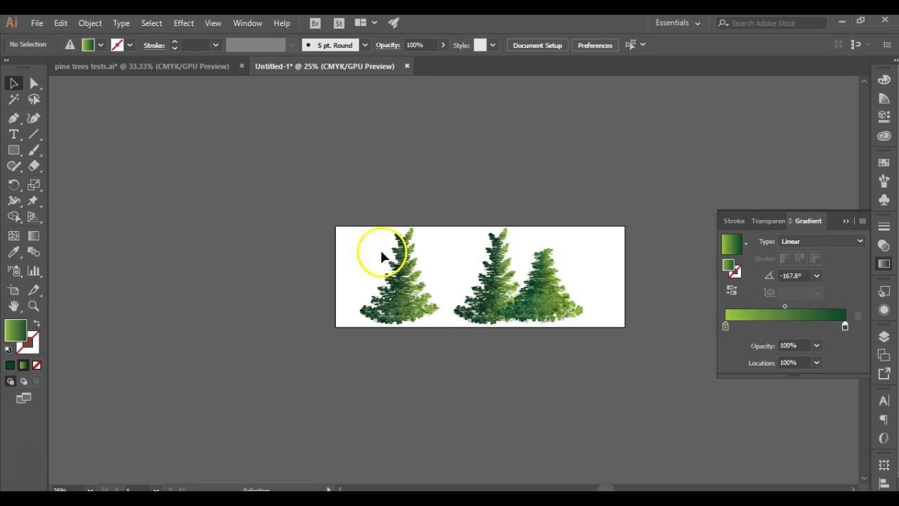
{"action": "scroll", "coordinate": [508, 224], "scroll_direction": "up", "scroll_amount": 2}
{"action": "scroll", "coordinate": [508, 227], "scroll_direction": "up", "scroll_amount": 1}
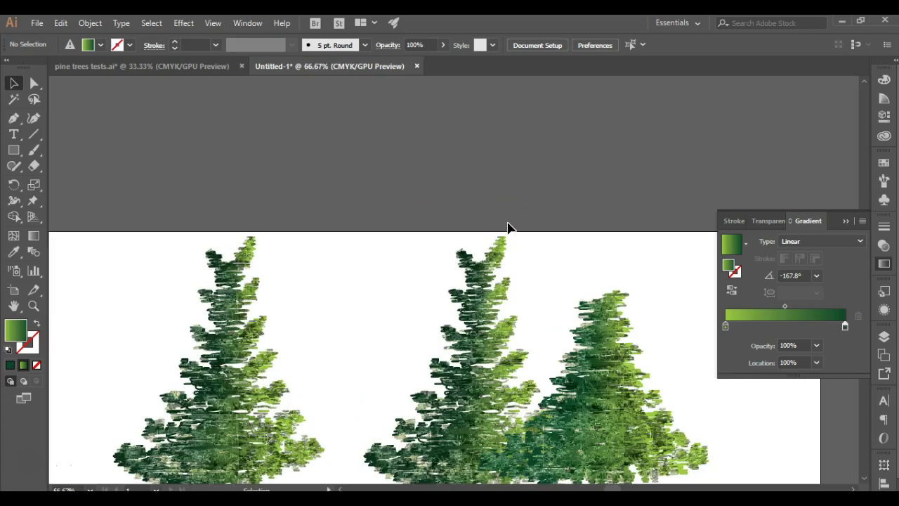
{"action": "scroll", "coordinate": [508, 227], "scroll_direction": "down", "scroll_amount": 2}
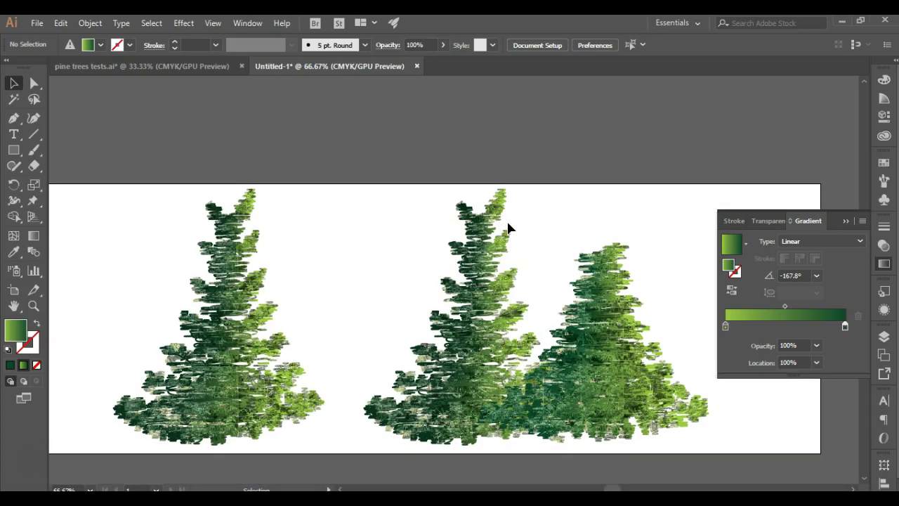
{"action": "left_click", "coordinate": [322, 144]}
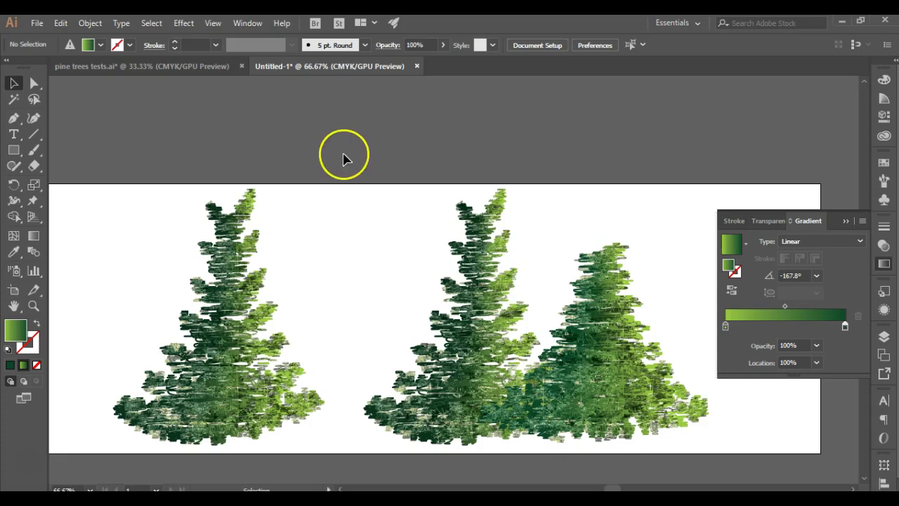